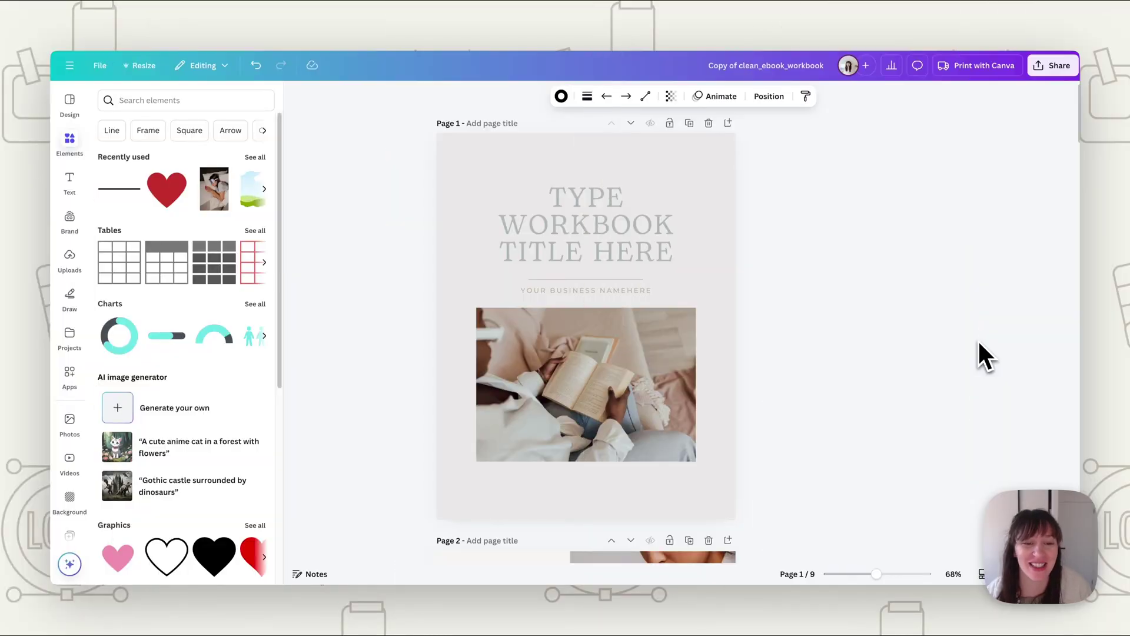
# Add a square on page 5 and stretch it into a thin bar fitting the Notes column
pyautogui.scroll(-15, 950, 399)
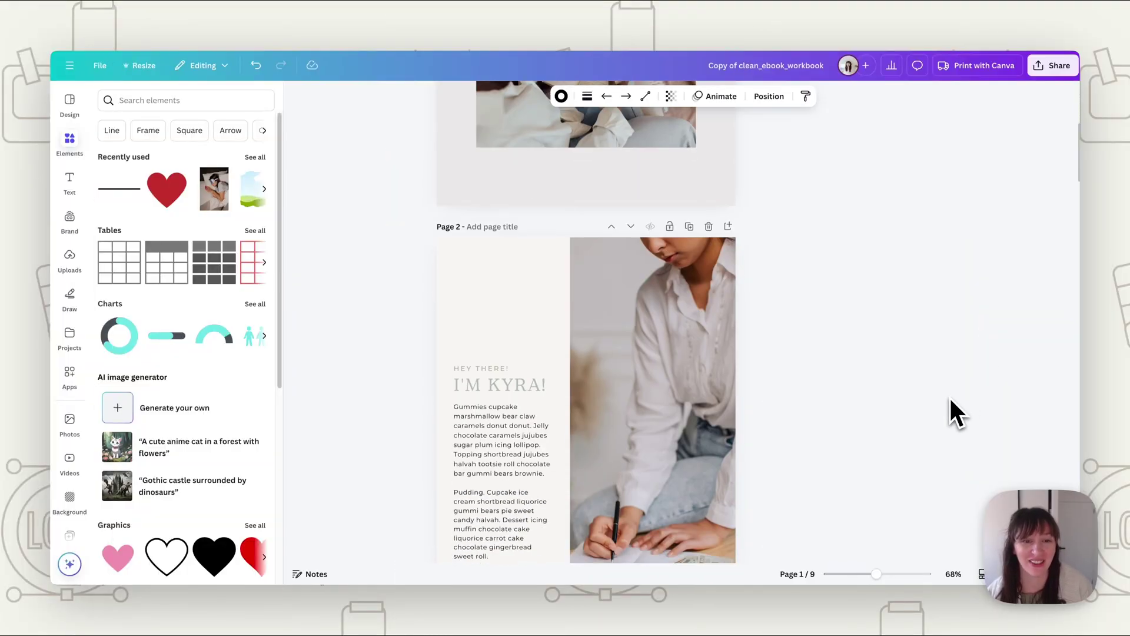
pyautogui.scroll(-10, 951, 399)
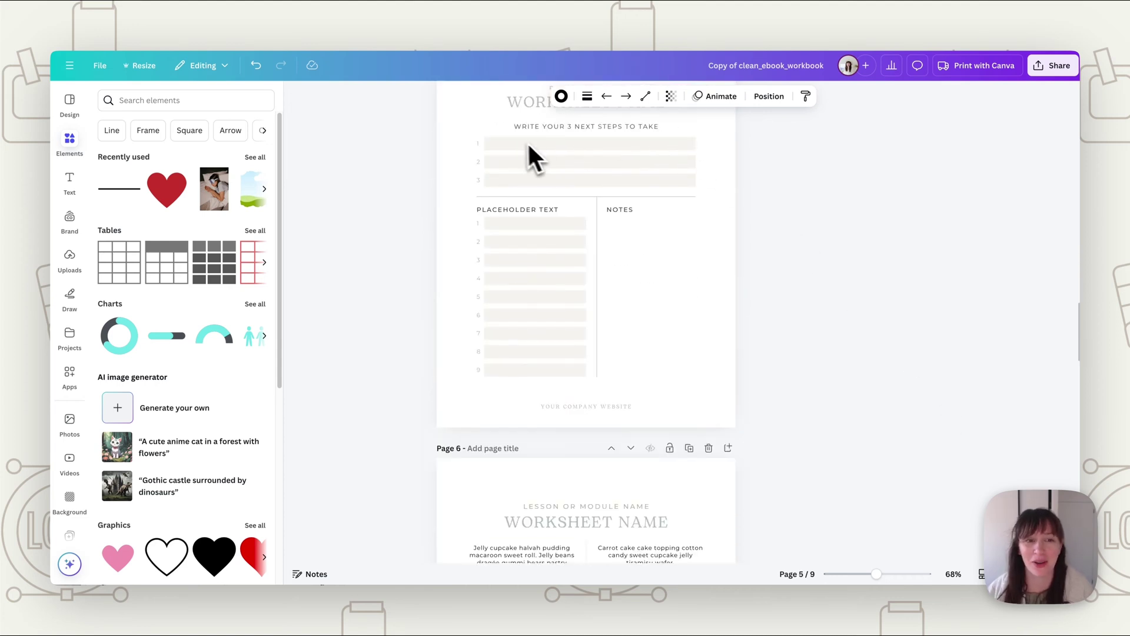
pyautogui.click(526, 146)
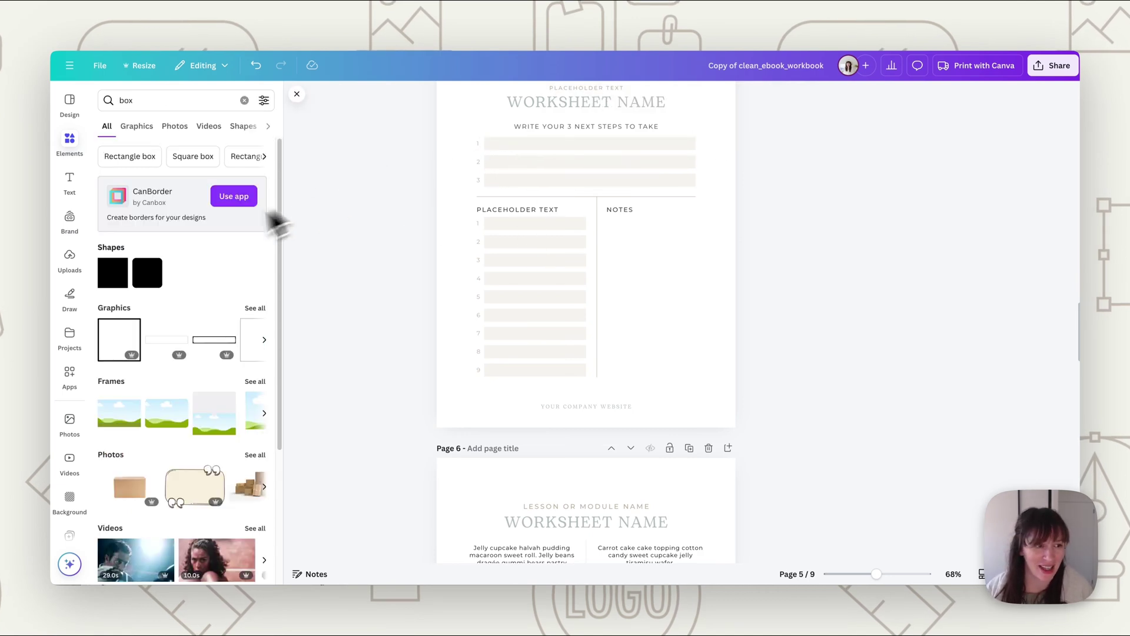
pyautogui.click(115, 284)
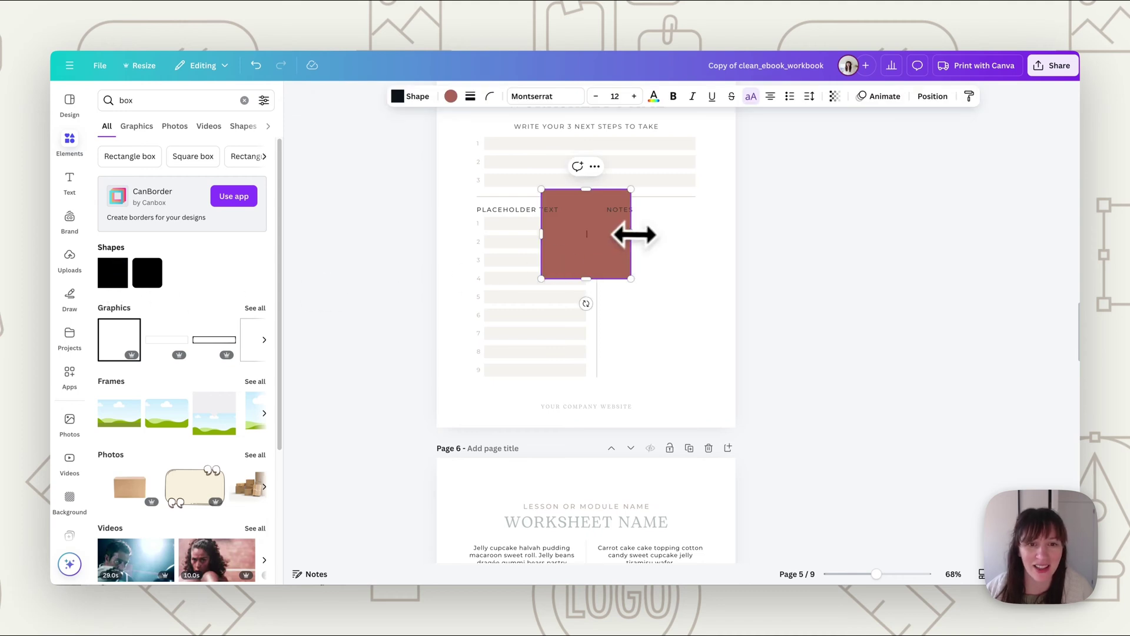
pyautogui.moveTo(633, 234); pyautogui.dragTo(693, 234)
pyautogui.moveTo(611, 186); pyautogui.dragTo(616, 245)
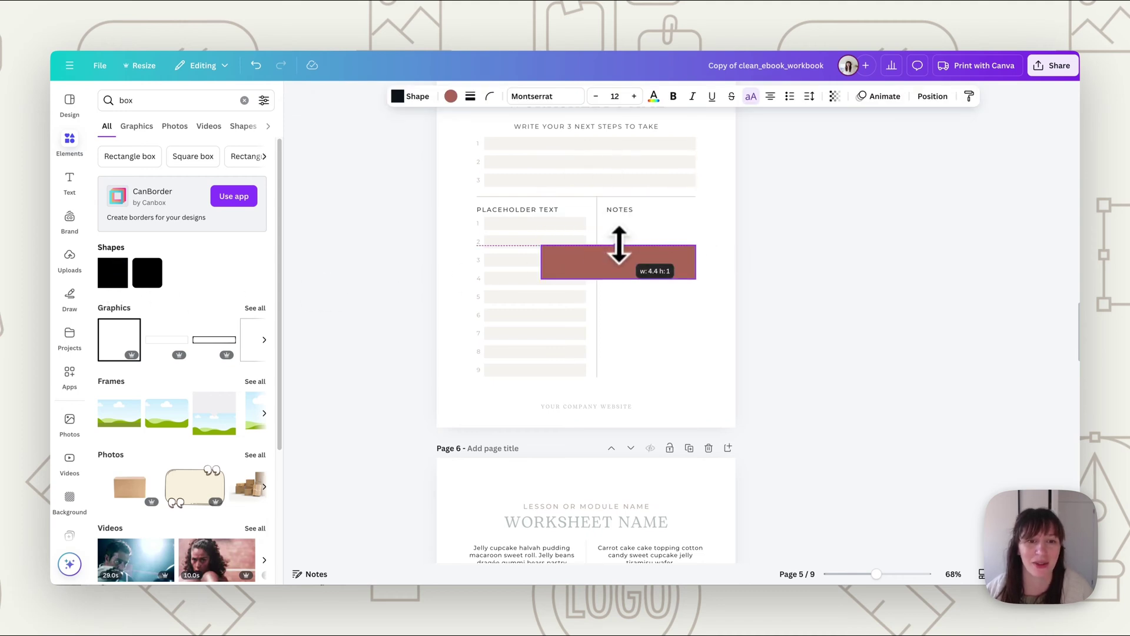
pyautogui.moveTo(546, 266); pyautogui.dragTo(608, 263)
# Give the Notes bar a light fill colour, then delete it to leave the column empty
pyautogui.click(450, 97)
pyautogui.click(168, 239)
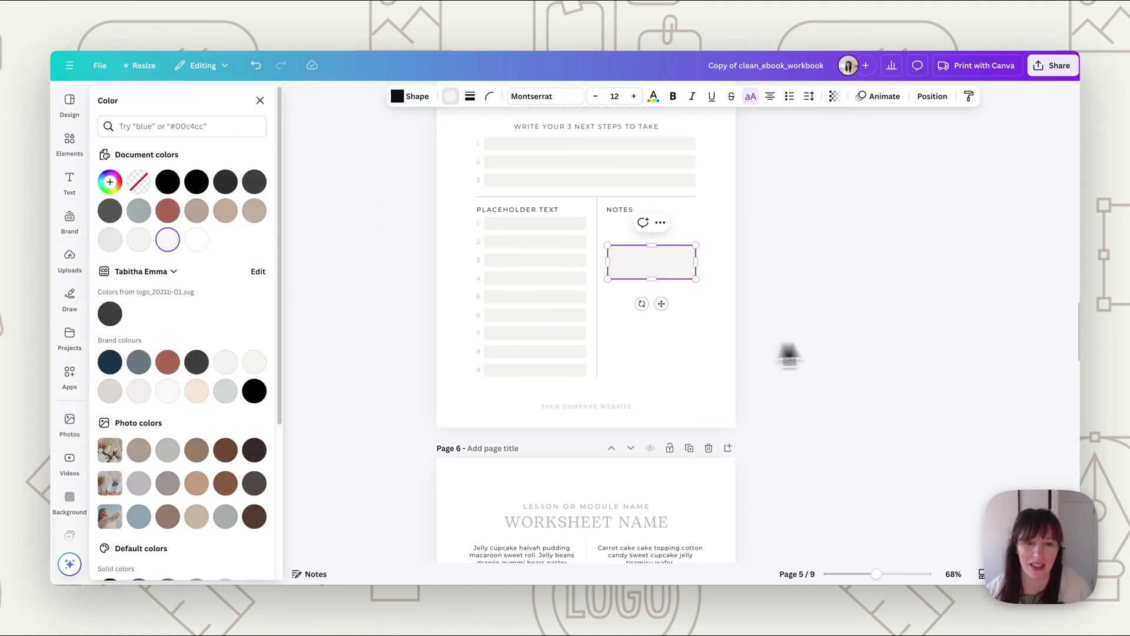
pyautogui.press('Escape')
pyautogui.click(802, 310)
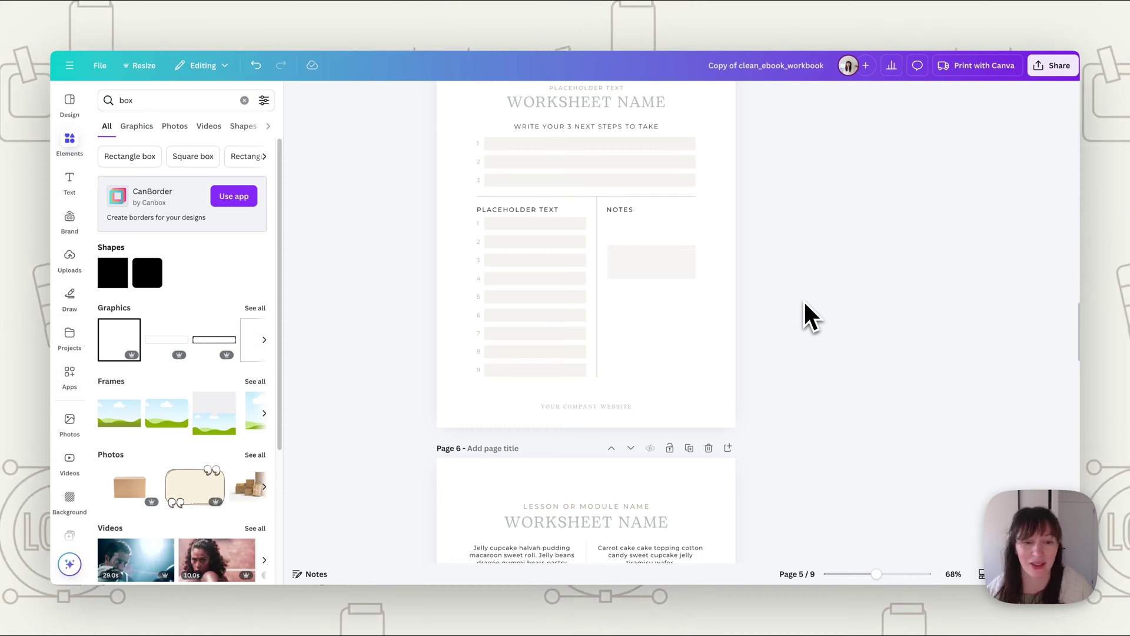
pyautogui.click(677, 272)
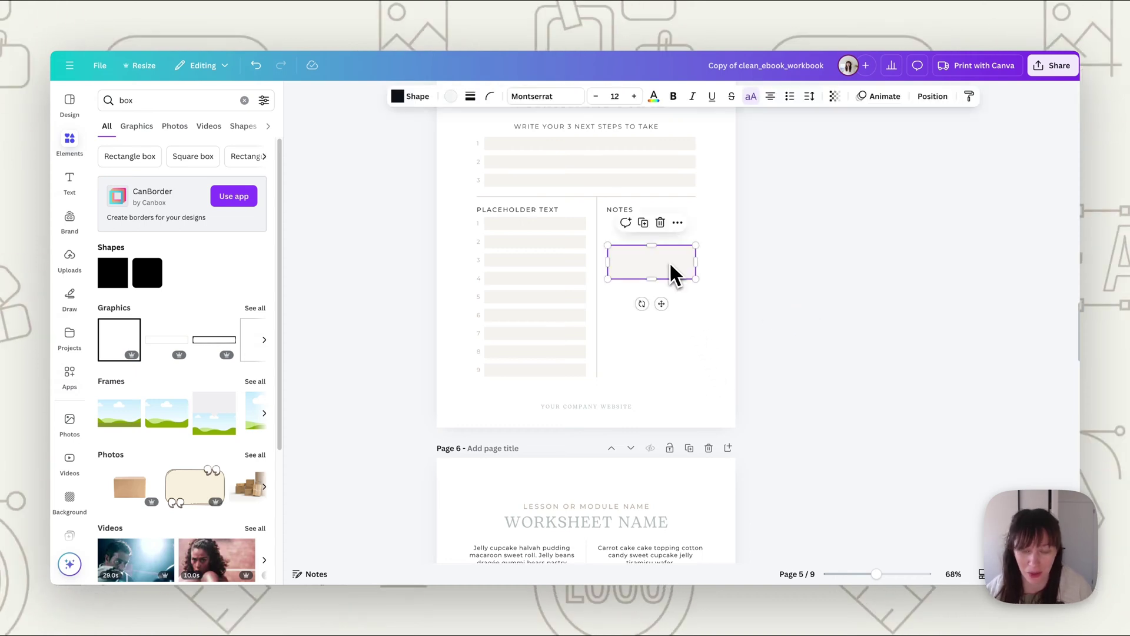
pyautogui.press('Delete')
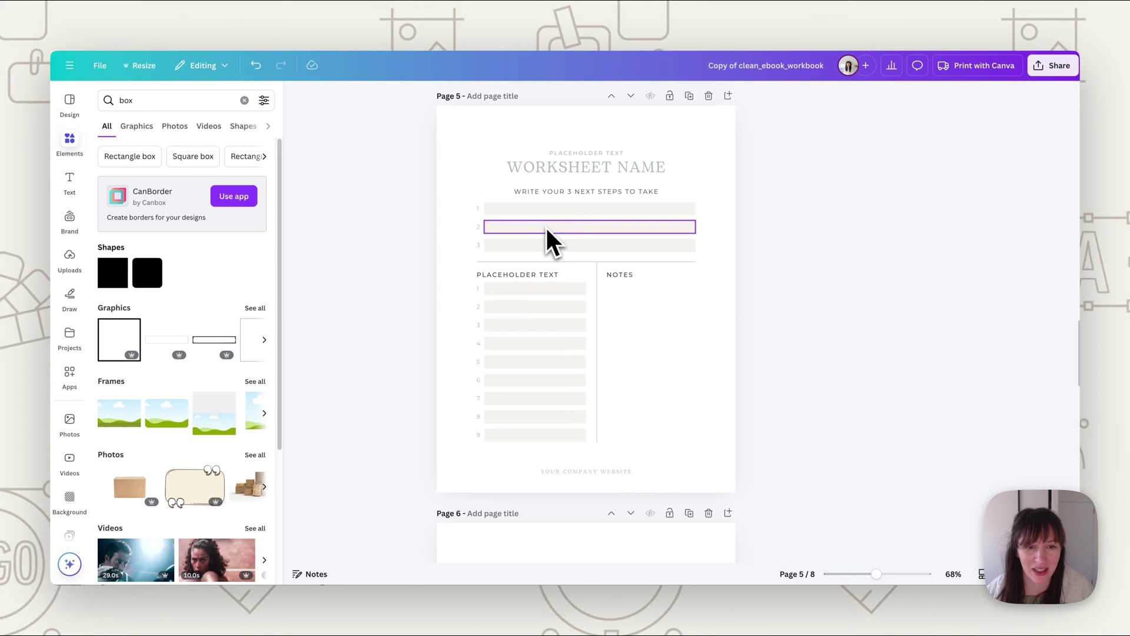
# Scroll past pages 6 and 7 to the page 8 Monthly Calendar with its 'I commit to this plan' line
pyautogui.scroll(-8, 545, 352)
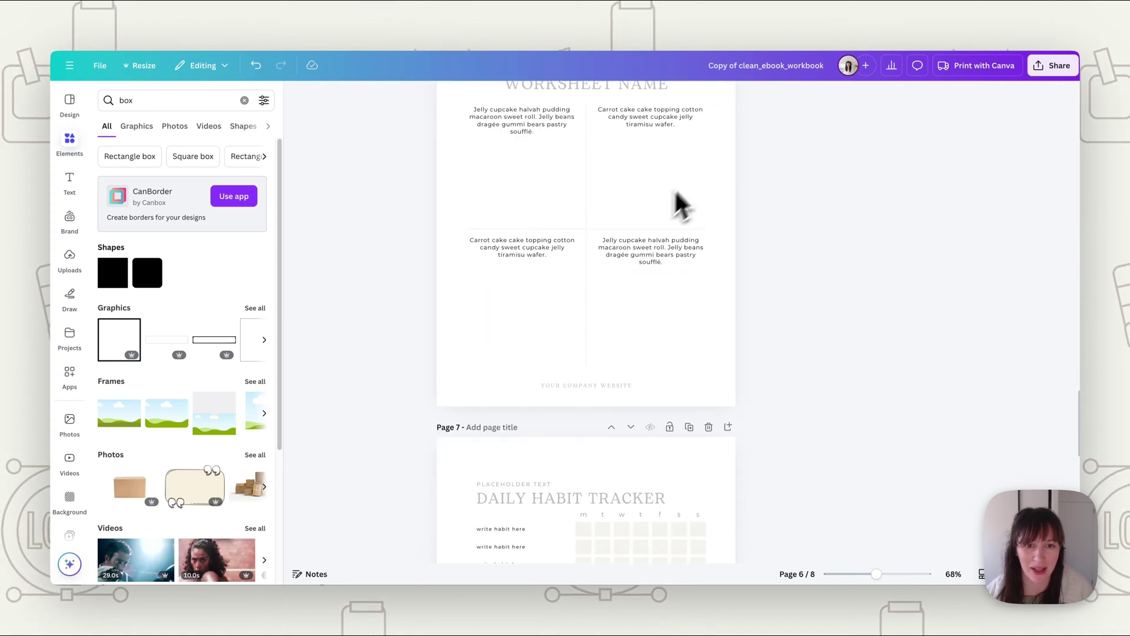
pyautogui.scroll(-5, 669, 235)
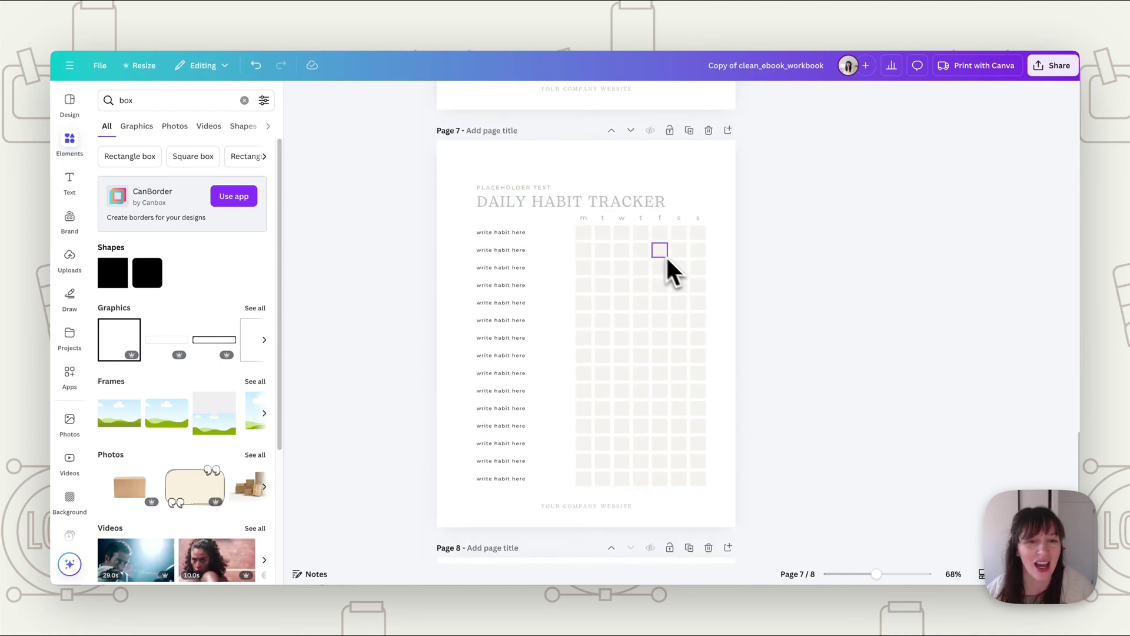
pyautogui.scroll(-5, 679, 340)
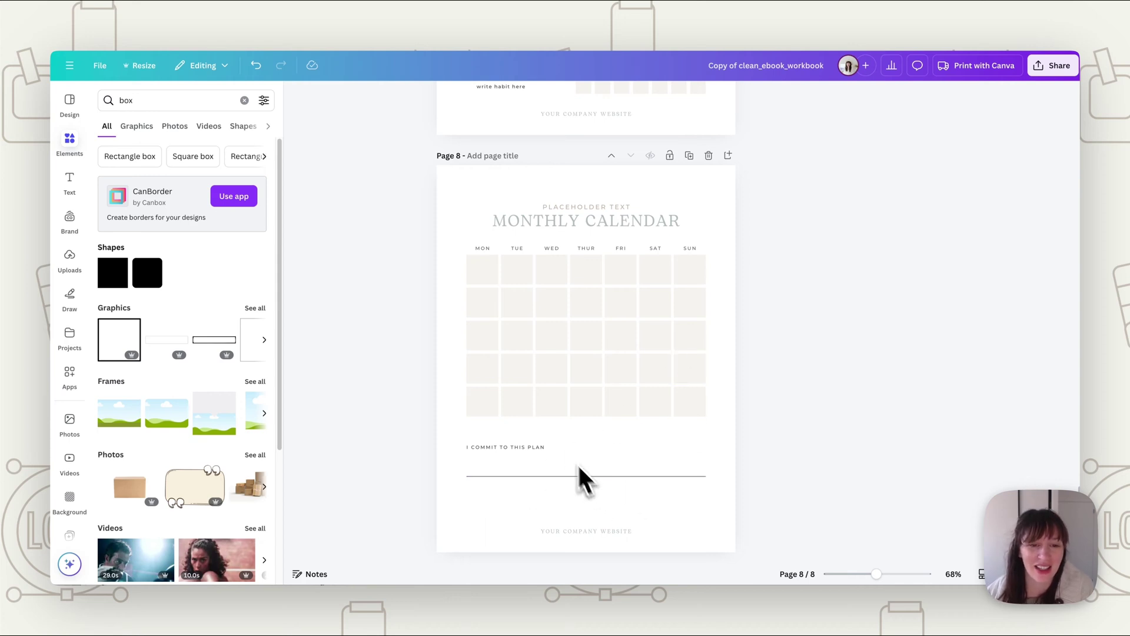
# Download all pages of the workbook with the file type set to PDF Standard
pyautogui.scroll(8, 575, 467)
pyautogui.scroll(-8, 664, 367)
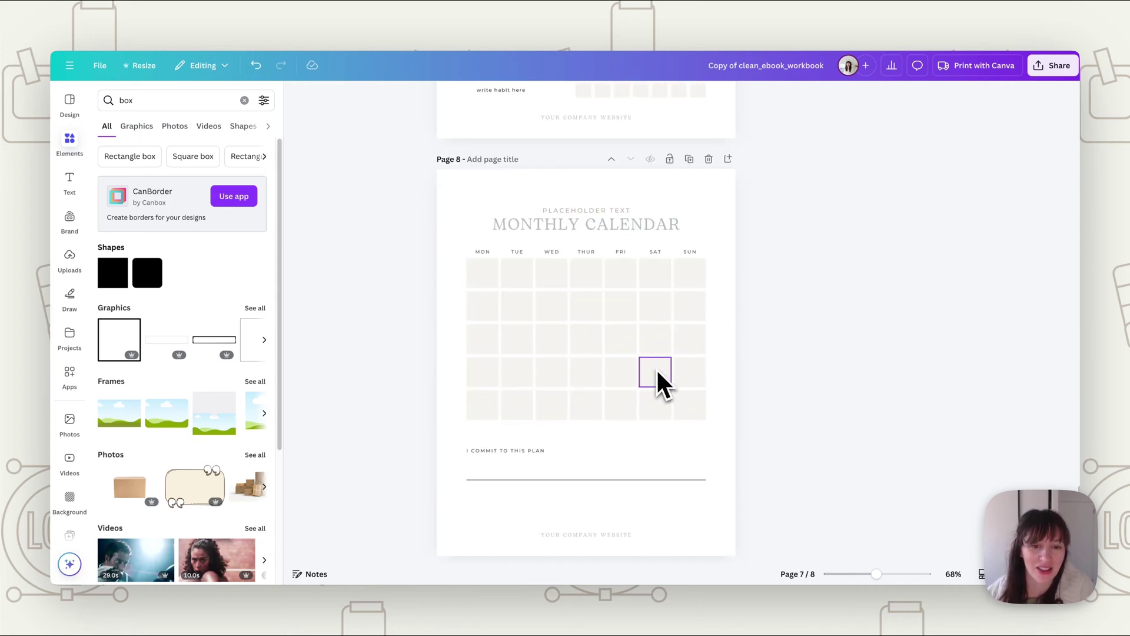
pyautogui.click(485, 480)
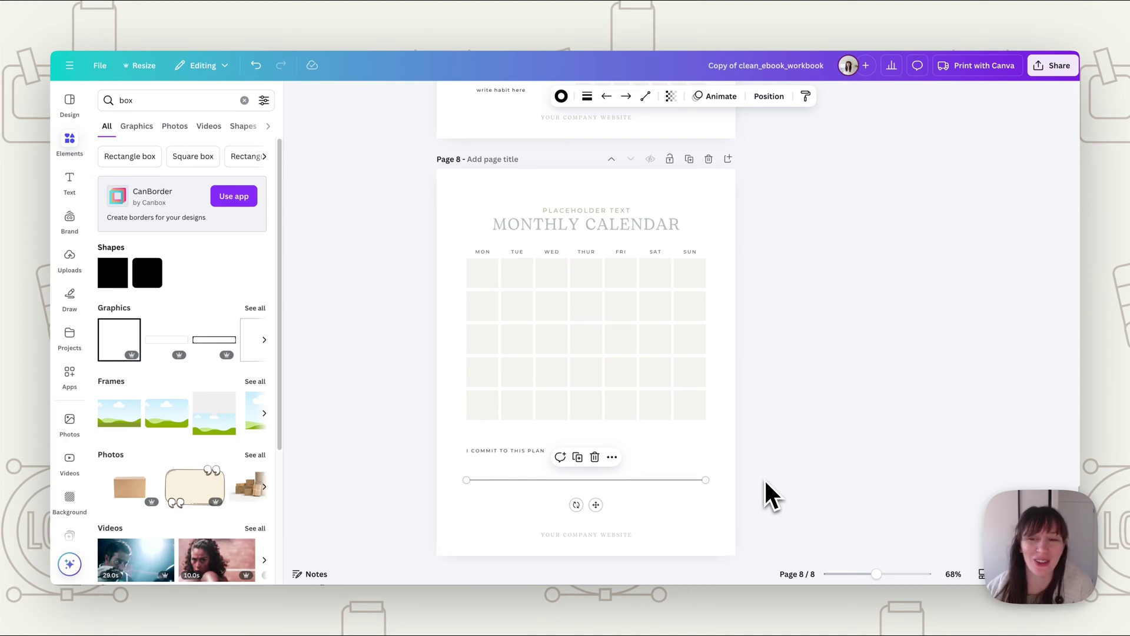
pyautogui.click(1054, 68)
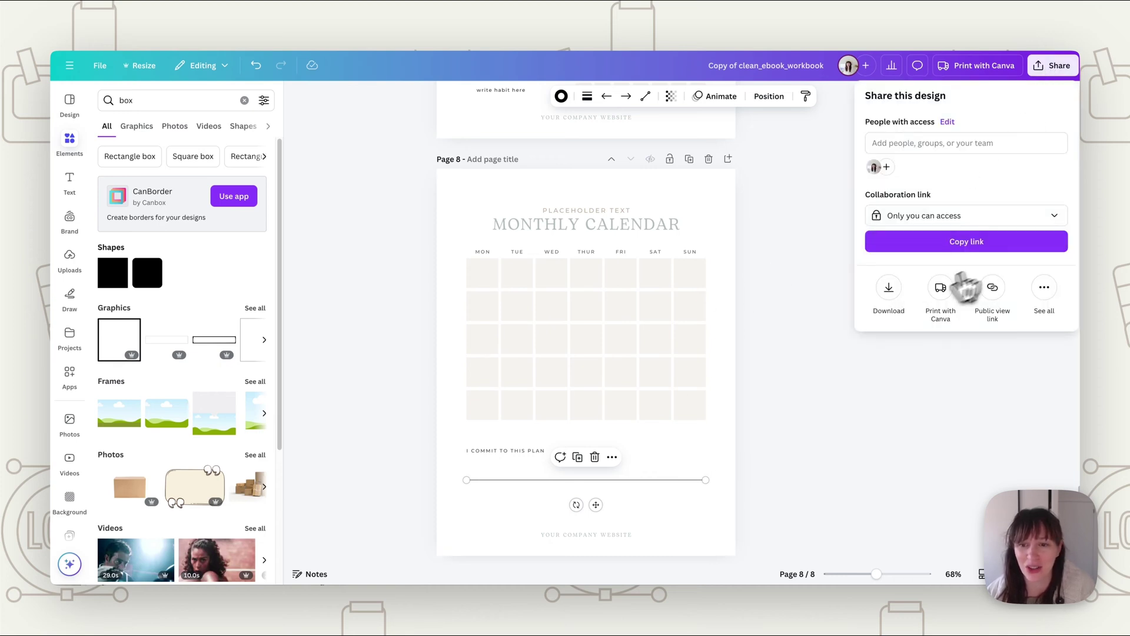
pyautogui.click(891, 291)
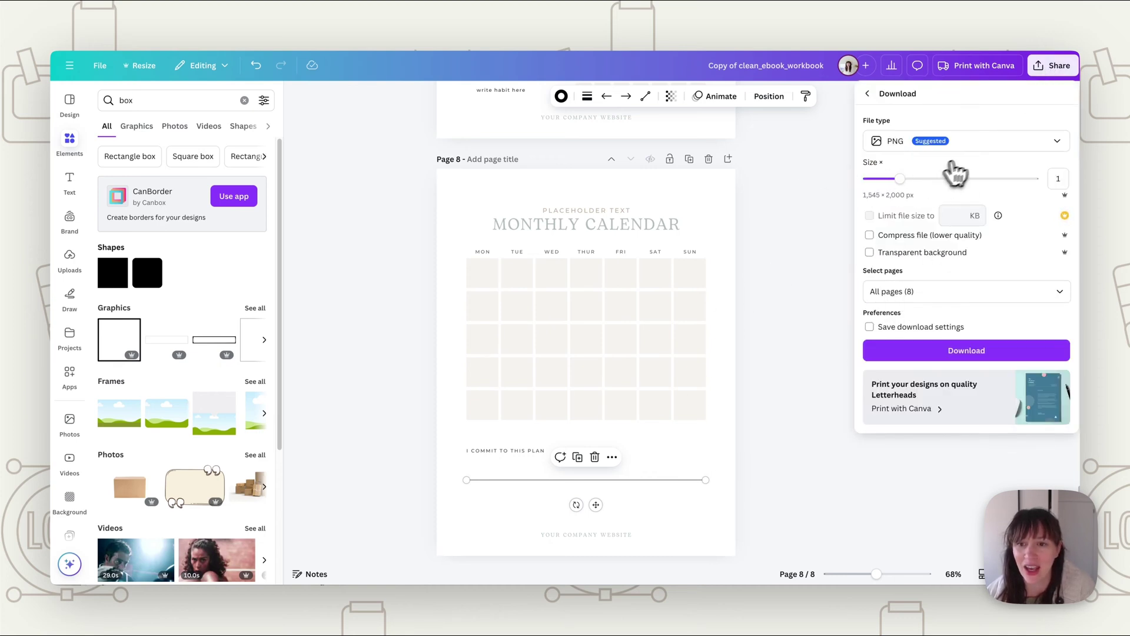
pyautogui.click(959, 143)
pyautogui.click(927, 243)
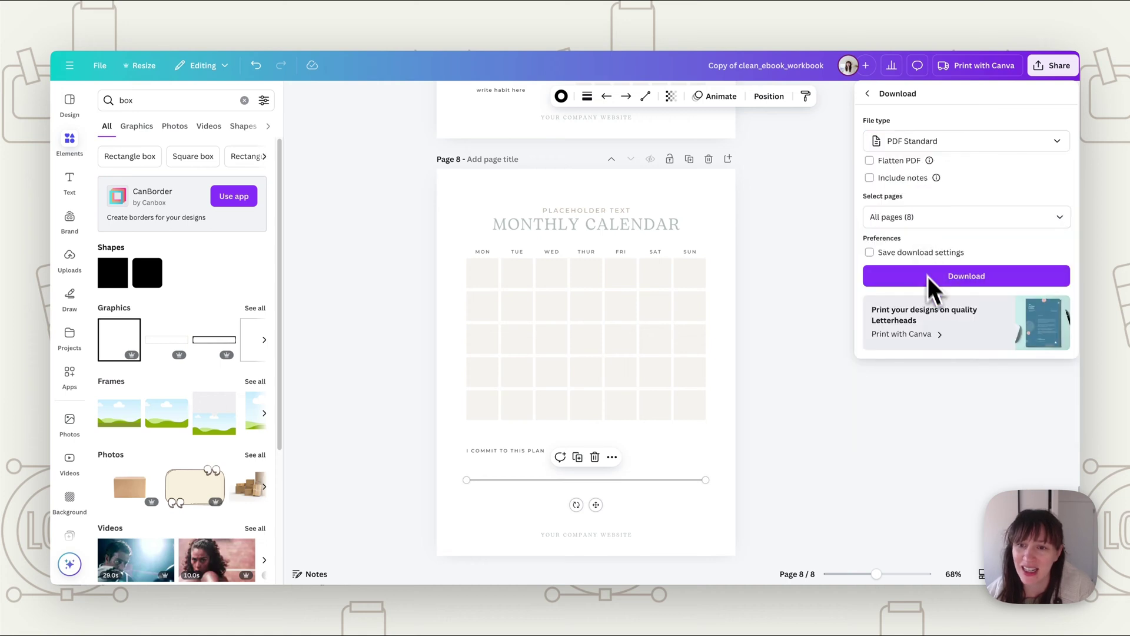
pyautogui.click(954, 281)
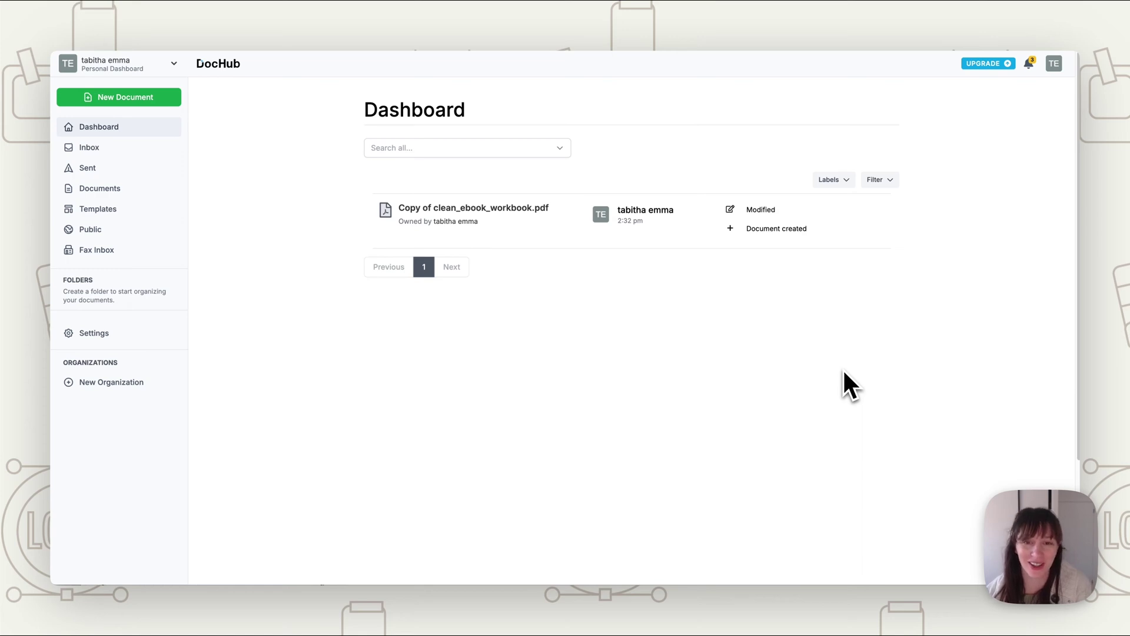
# Create a new DocHub document from the downloaded workbook PDF and scroll to the page 5 worksheet
pyautogui.click(122, 99)
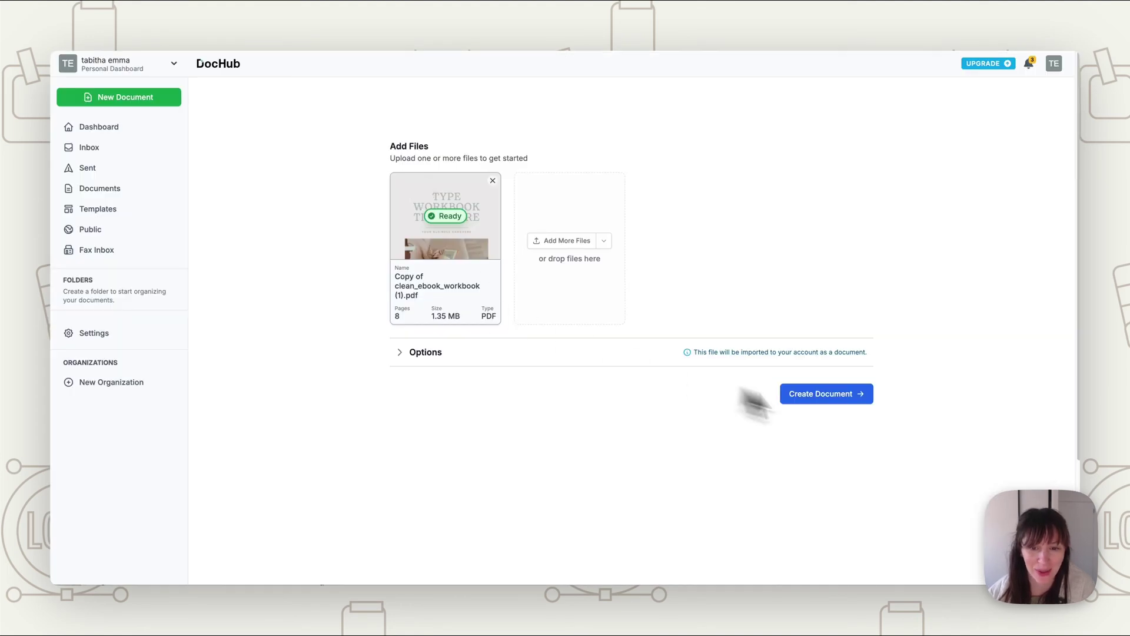
pyautogui.click(828, 395)
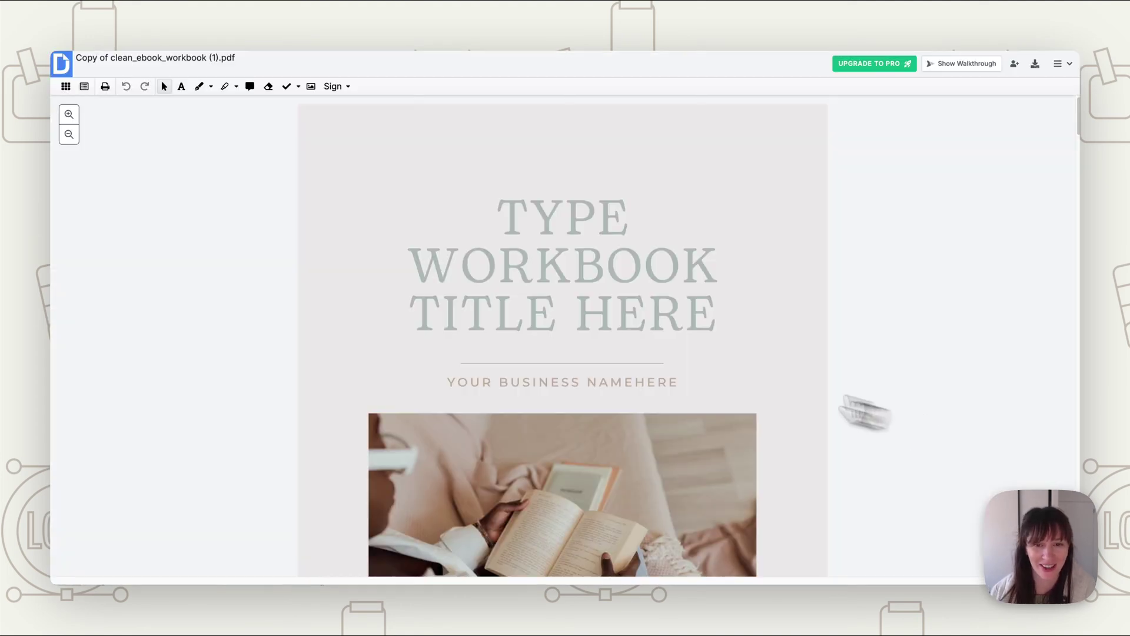
pyautogui.click(69, 135)
pyautogui.click(69, 134)
pyautogui.click(69, 114)
pyautogui.click(69, 115)
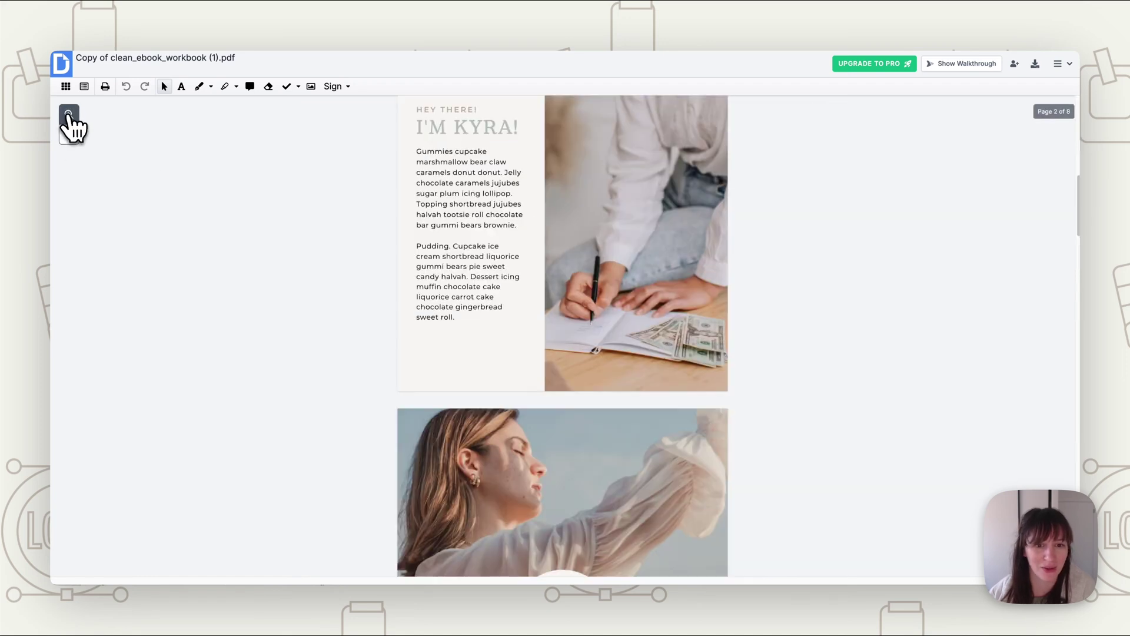
pyautogui.scroll(-10, 560, 338)
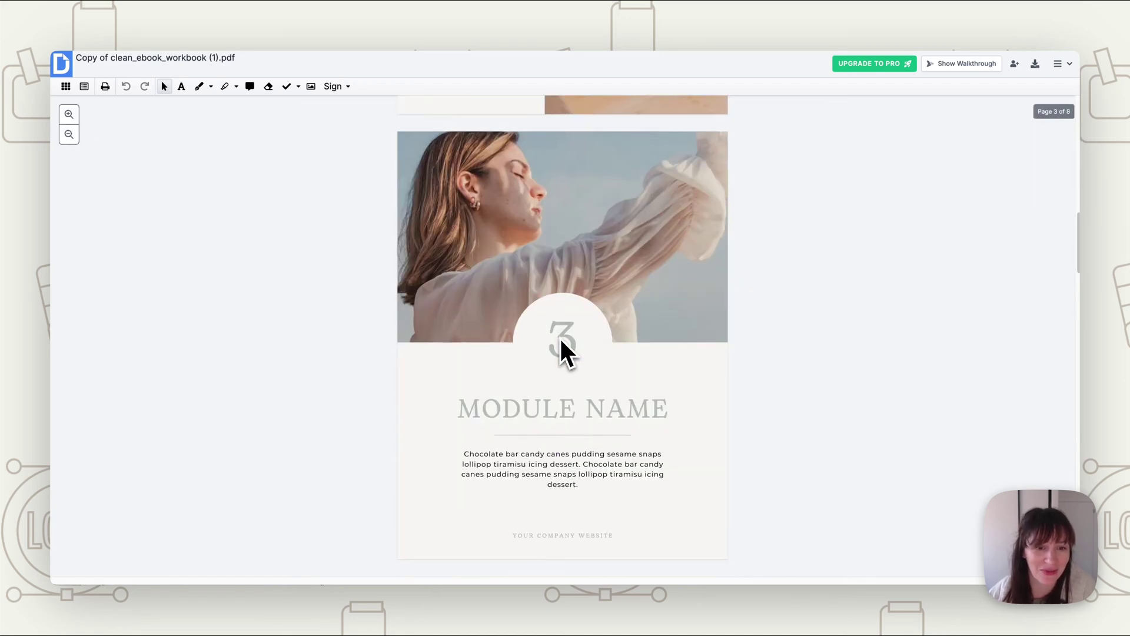
pyautogui.scroll(-8, 562, 340)
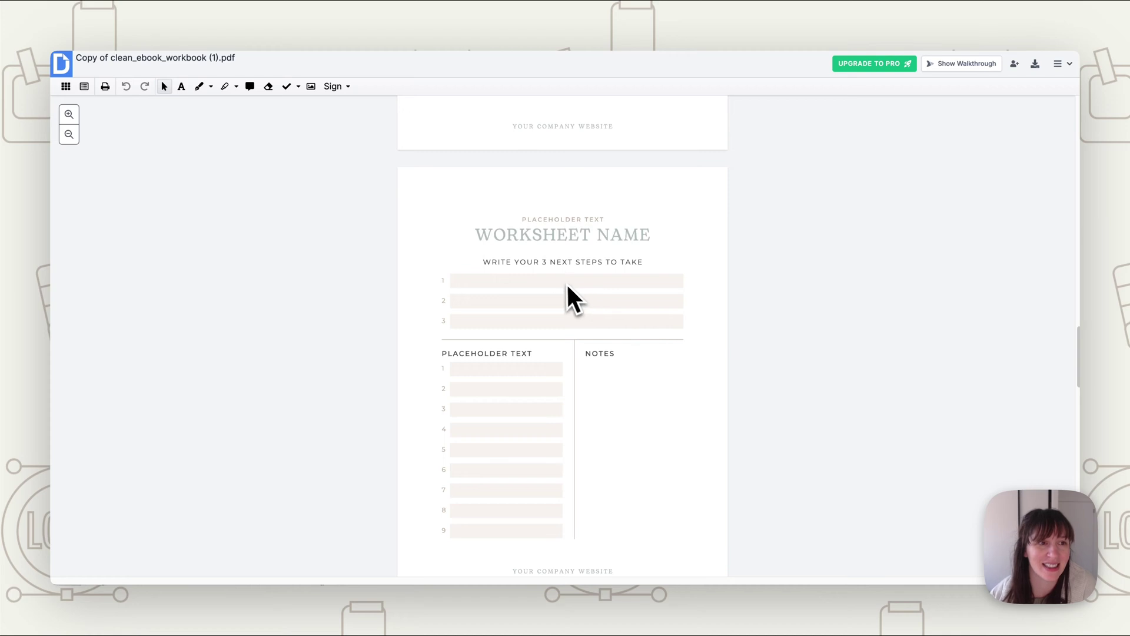
# Show the page thumbnails and switch the worksheet PDF to fillable-field setup
pyautogui.click(66, 86)
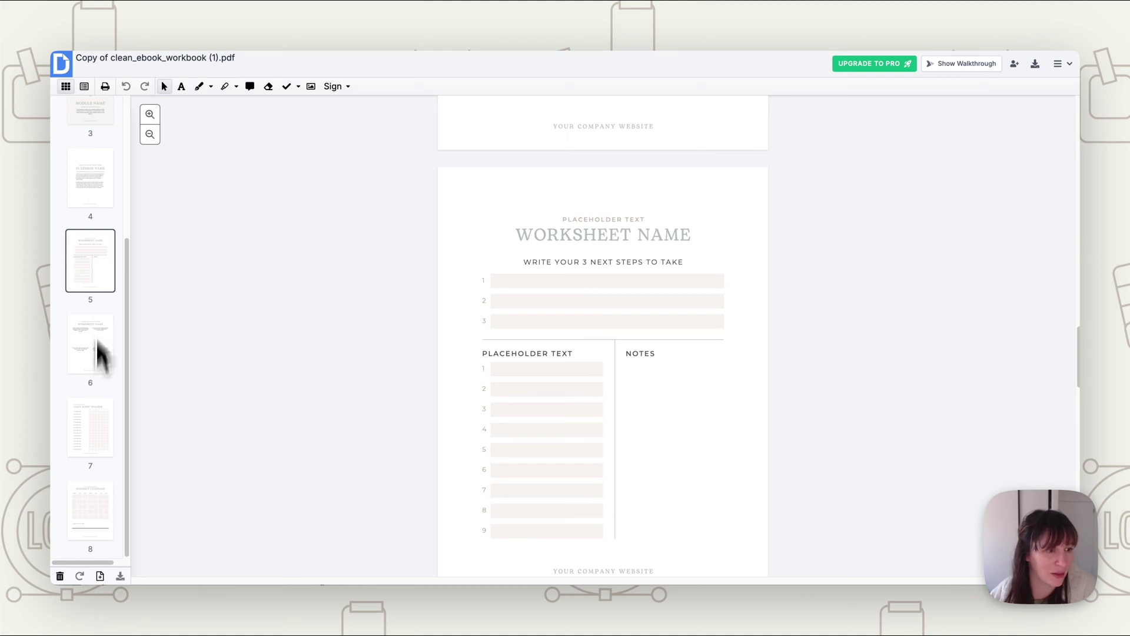
pyautogui.click(85, 89)
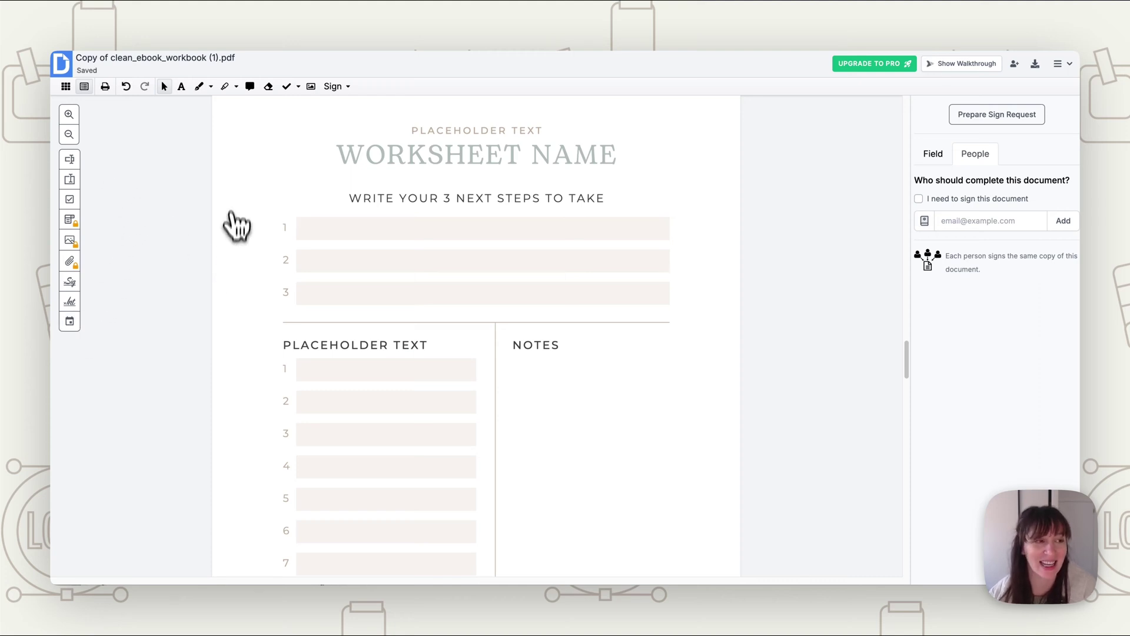
# Place Text Fields 1, 2 and 3 on the three next-steps lines of page 5
pyautogui.click(69, 159)
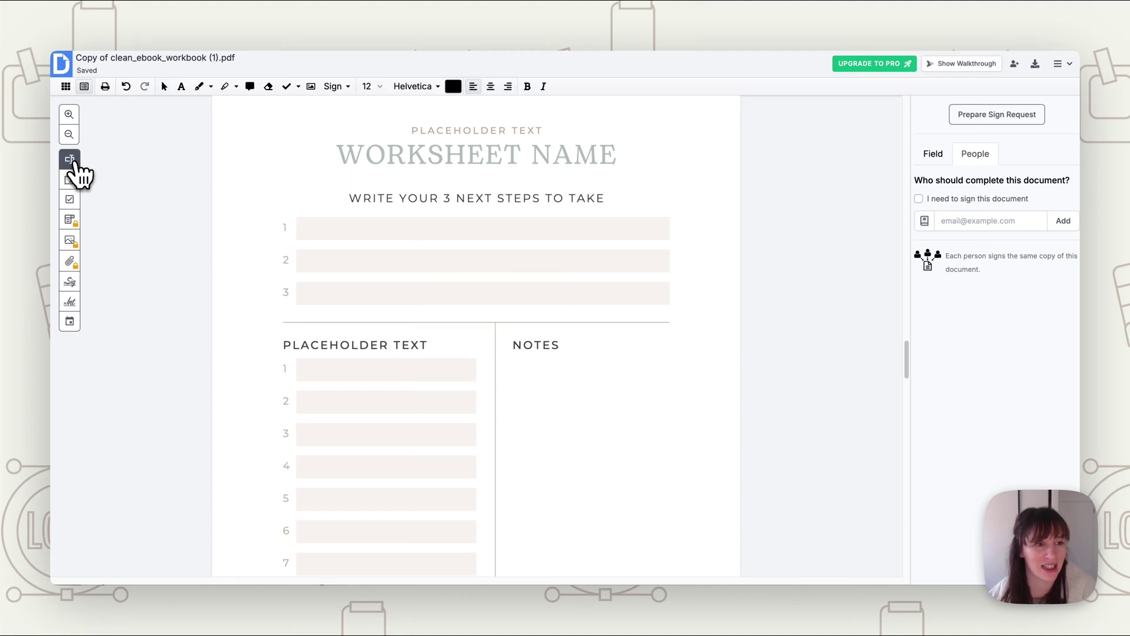
pyautogui.click(298, 235)
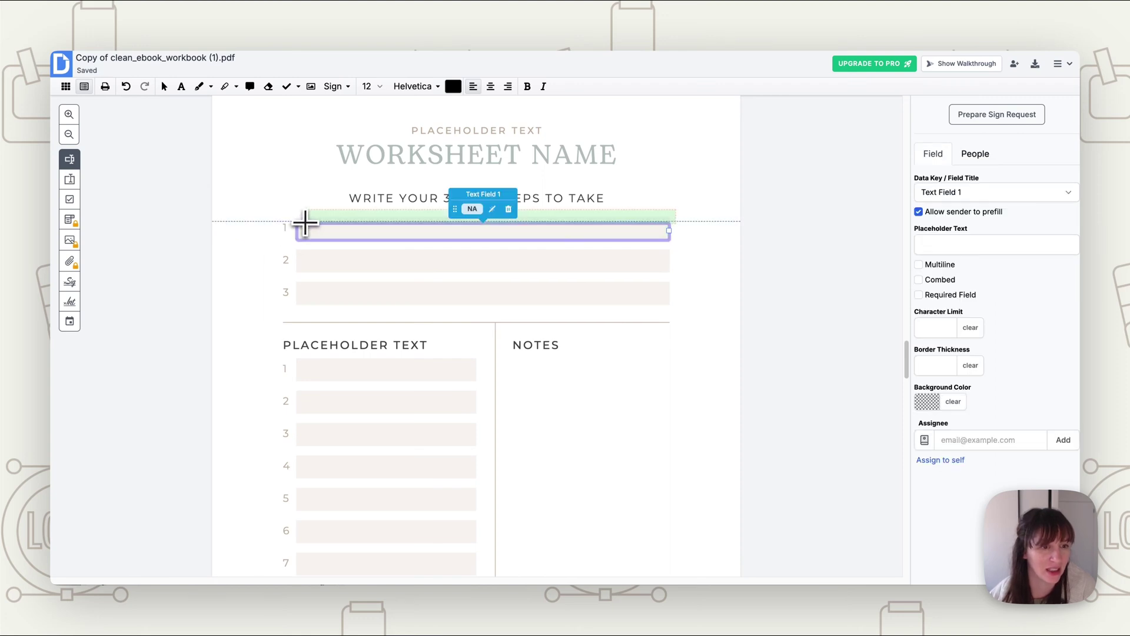
pyautogui.click(664, 225)
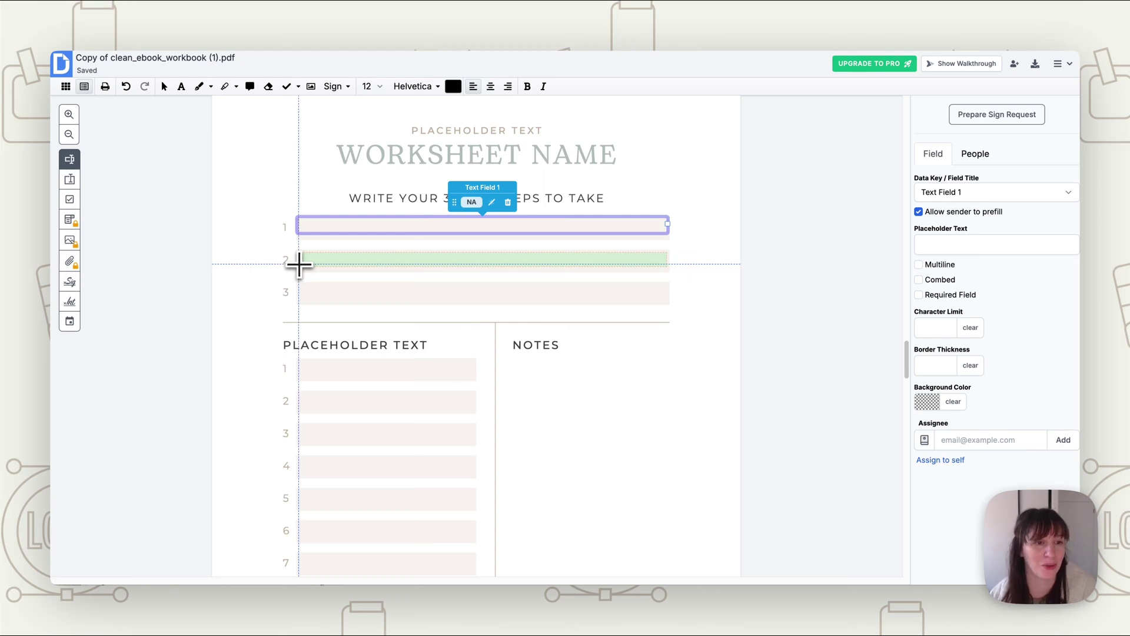
pyautogui.click(299, 265)
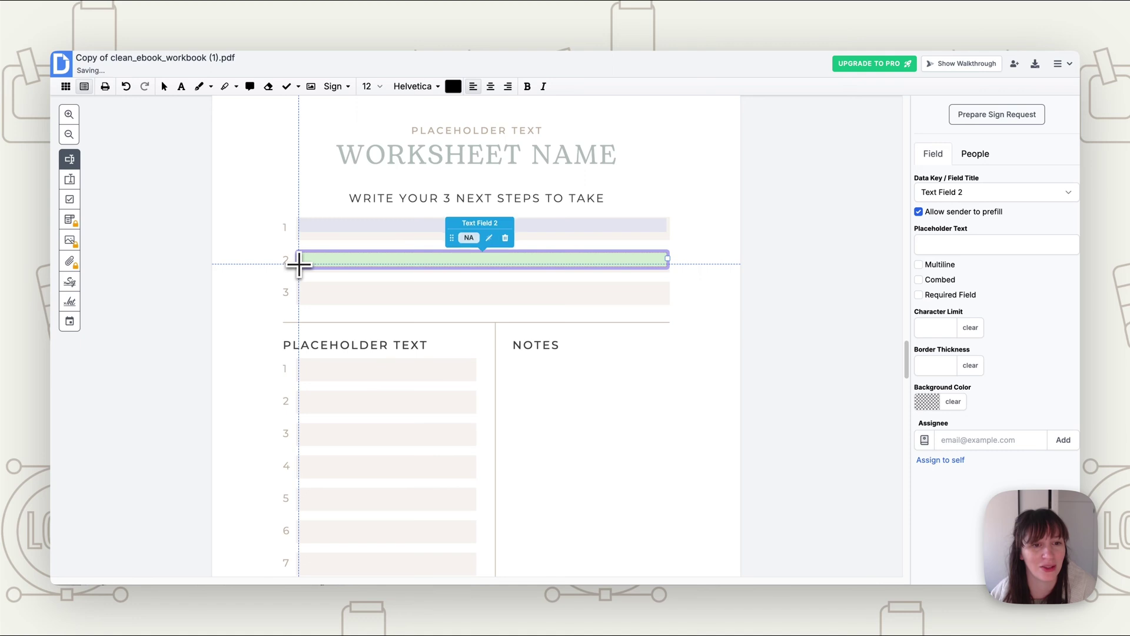
pyautogui.click(296, 295)
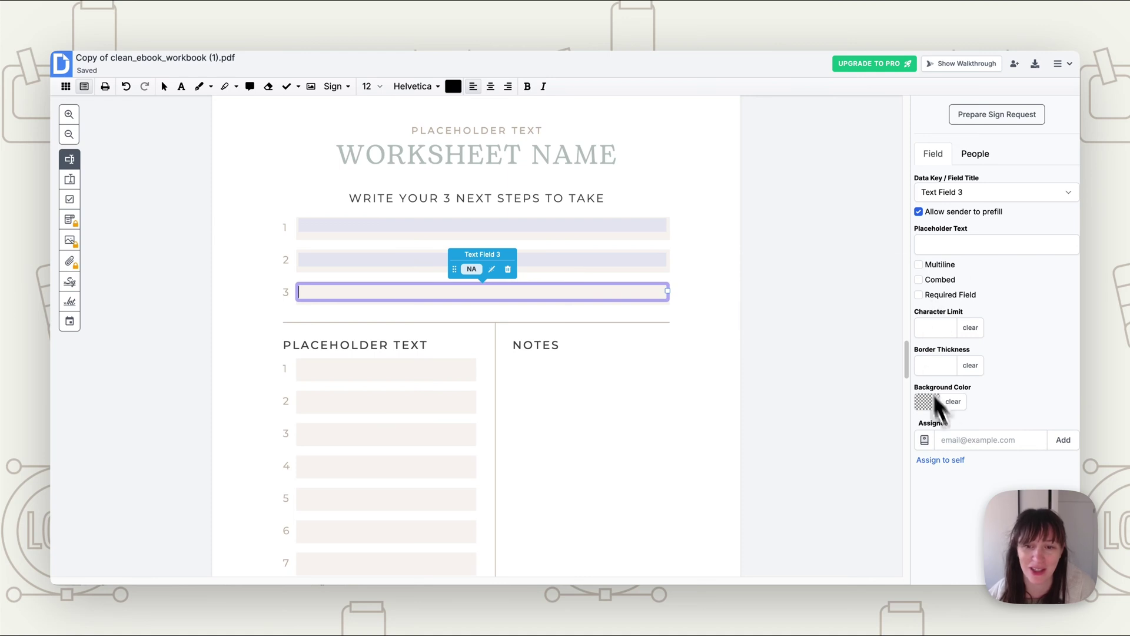
pyautogui.moveTo(902, 290); pyautogui.dragTo(476, 355)
pyautogui.scroll(-2, 644, 306)
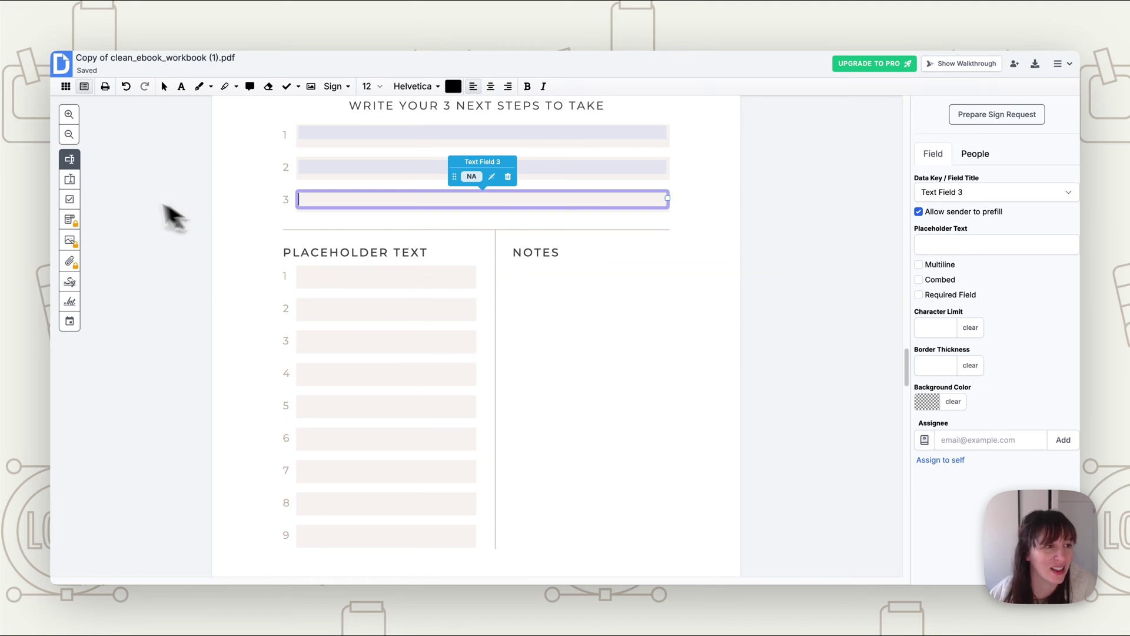
# Draw multiline Text Field 4 filling the Notes column on page 5
pyautogui.click(69, 179)
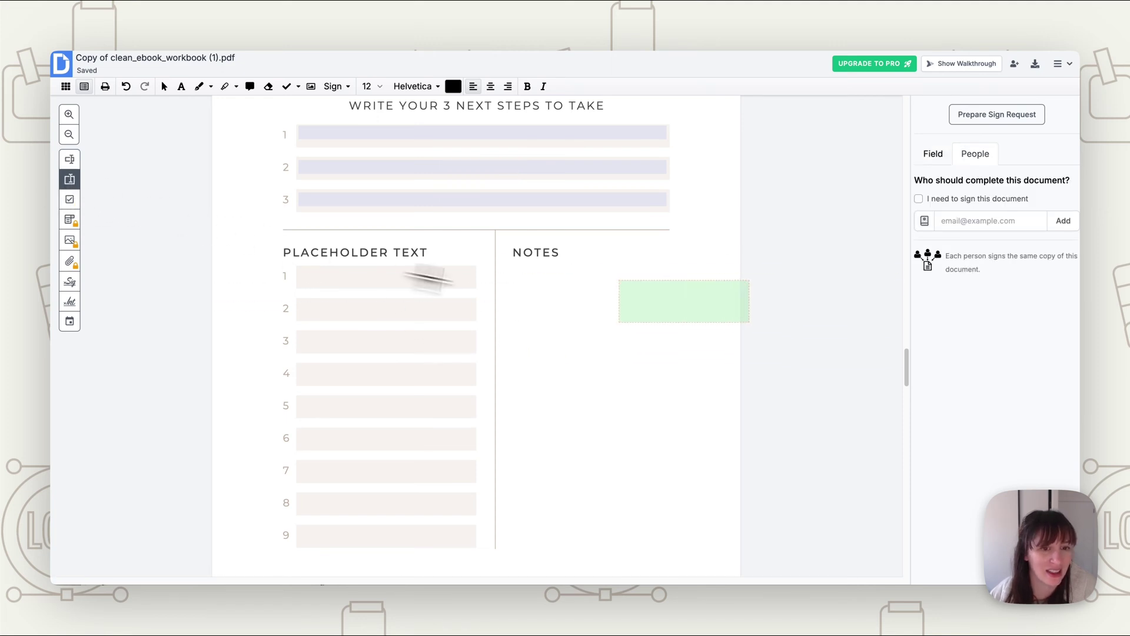
pyautogui.moveTo(507, 280); pyautogui.dragTo(676, 540)
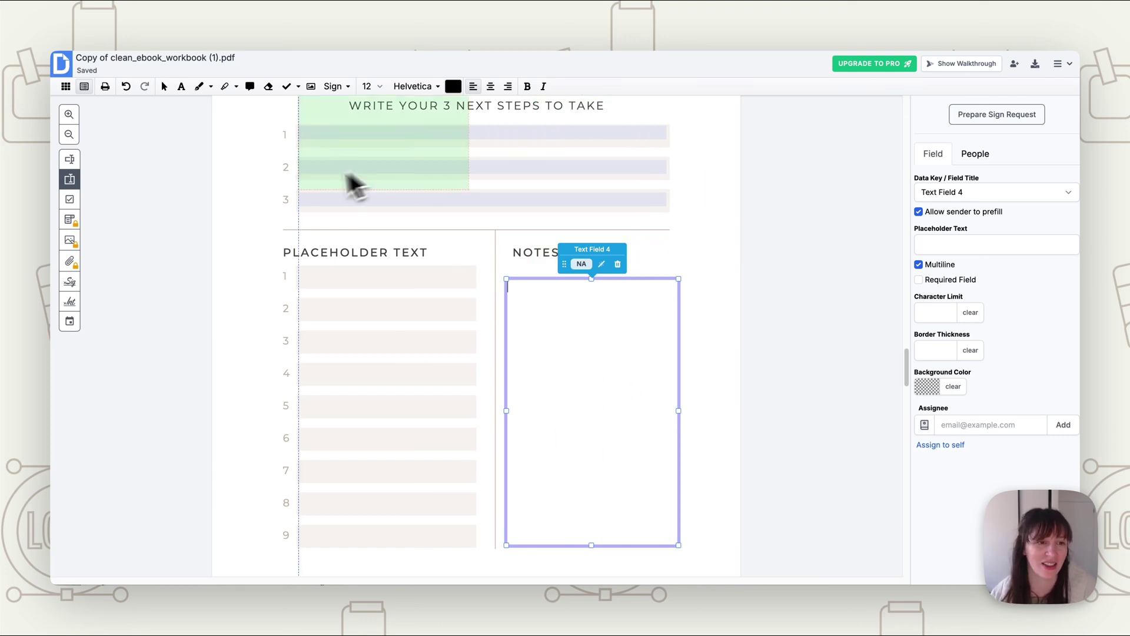
pyautogui.click(571, 305)
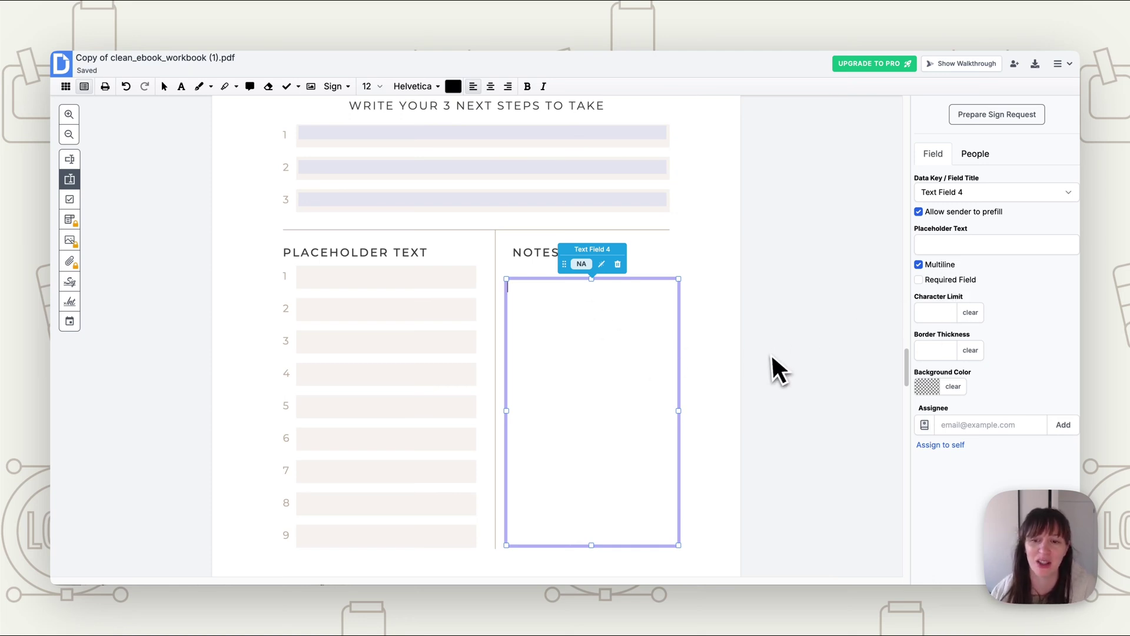
# Add text boxes below the Carrot cake and Jelly cupcake paragraphs on page 6
pyautogui.scroll(-10, 671, 294)
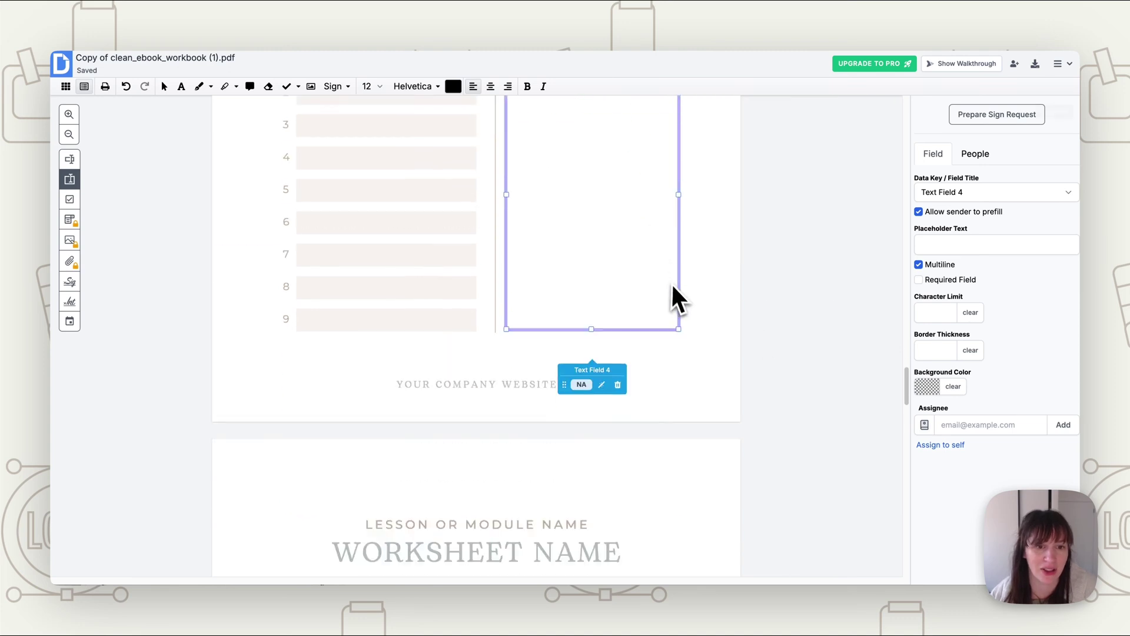
pyautogui.scroll(-3, 675, 286)
pyautogui.scroll(3, 676, 285)
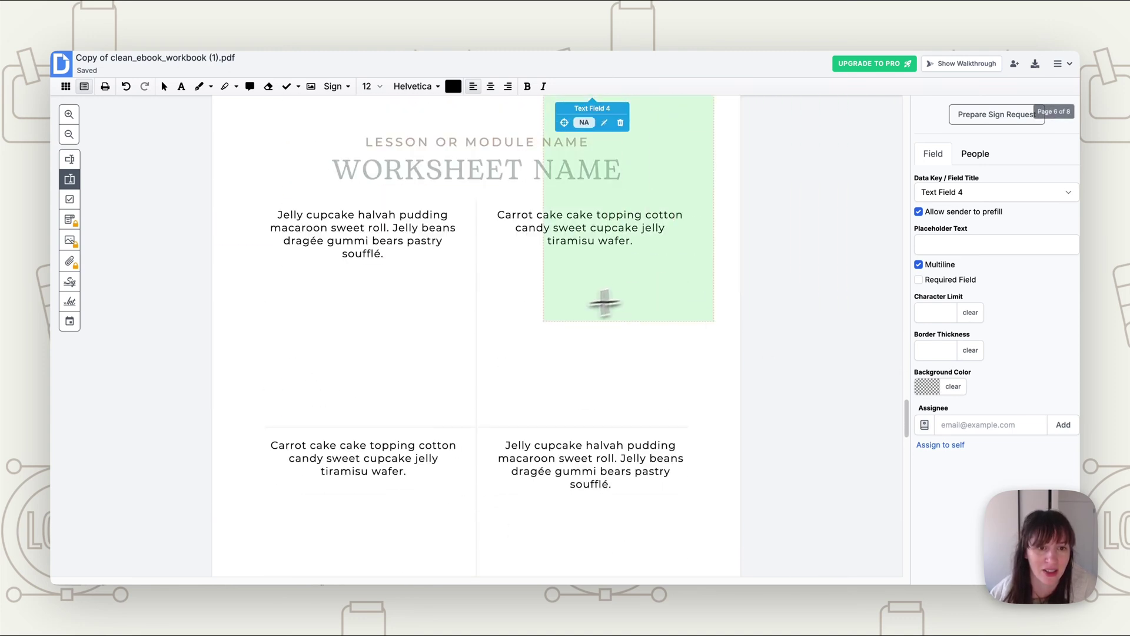
pyautogui.moveTo(493, 268); pyautogui.dragTo(686, 414)
pyautogui.moveTo(270, 268); pyautogui.dragTo(497, 404)
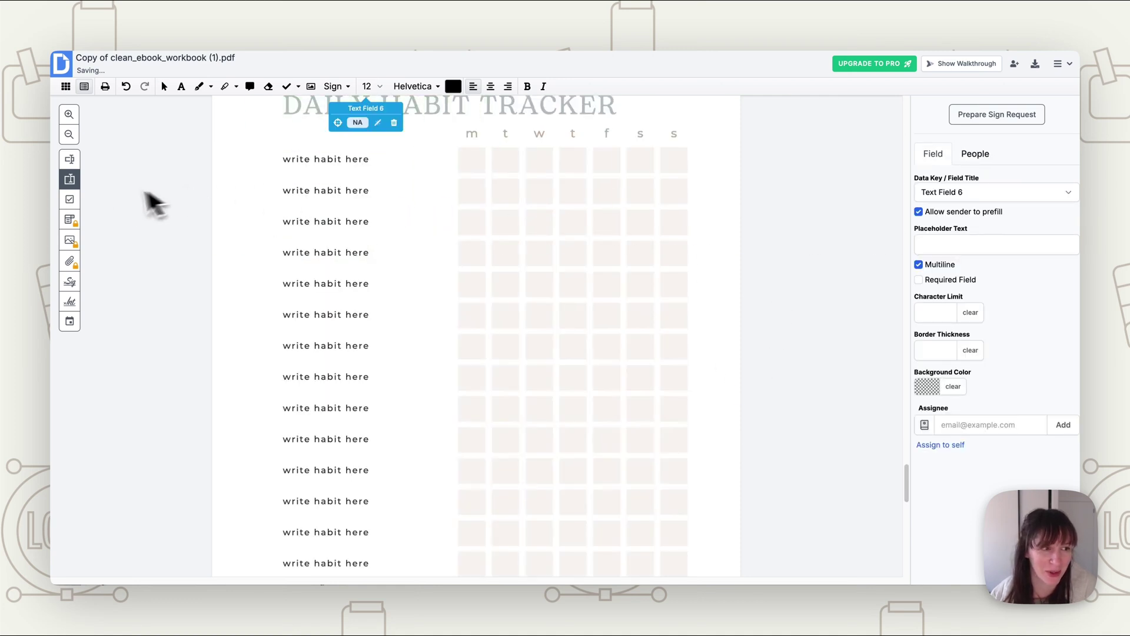
# Place checkboxes in each m-column cell of the Daily Habit Tracker, through Check Box 7
pyautogui.click(69, 199)
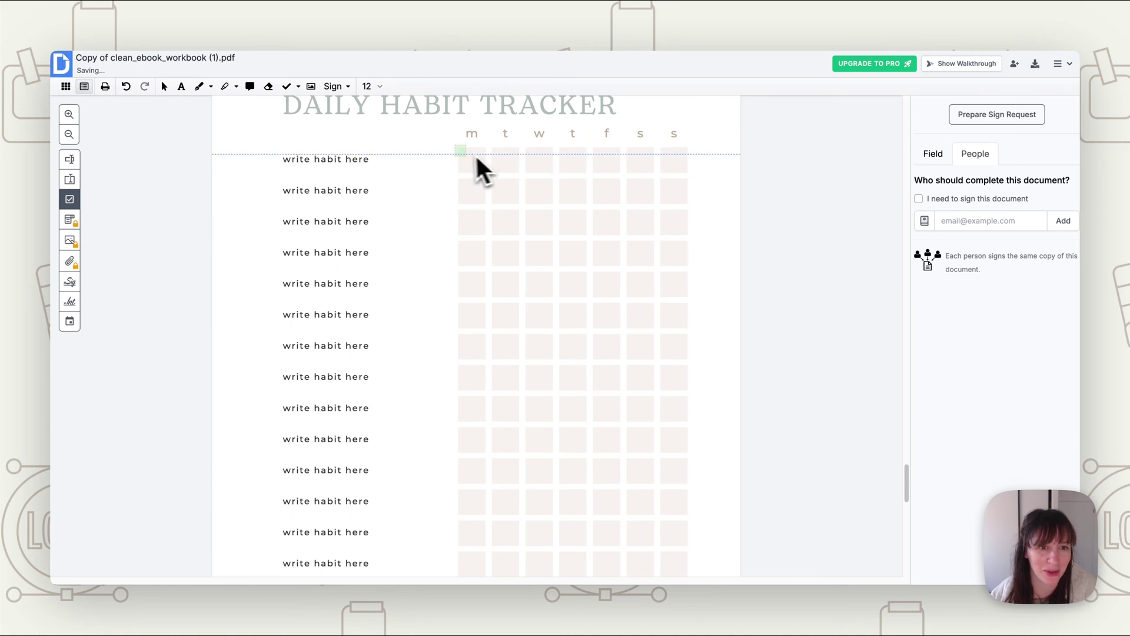
pyautogui.moveTo(468, 168); pyautogui.dragTo(468, 205)
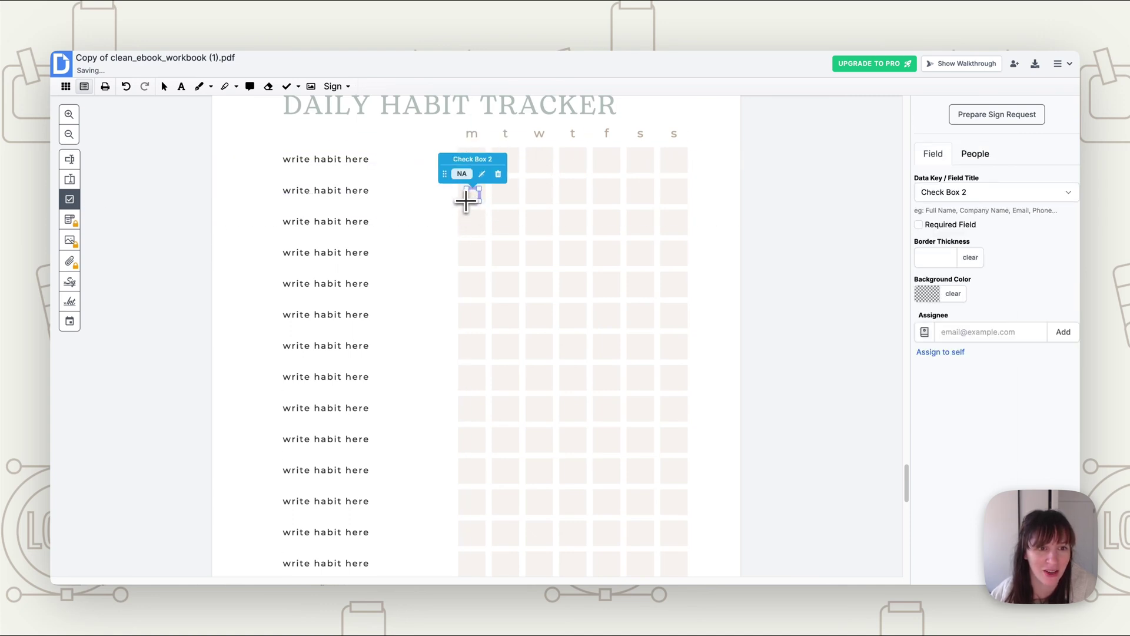
pyautogui.click(479, 197)
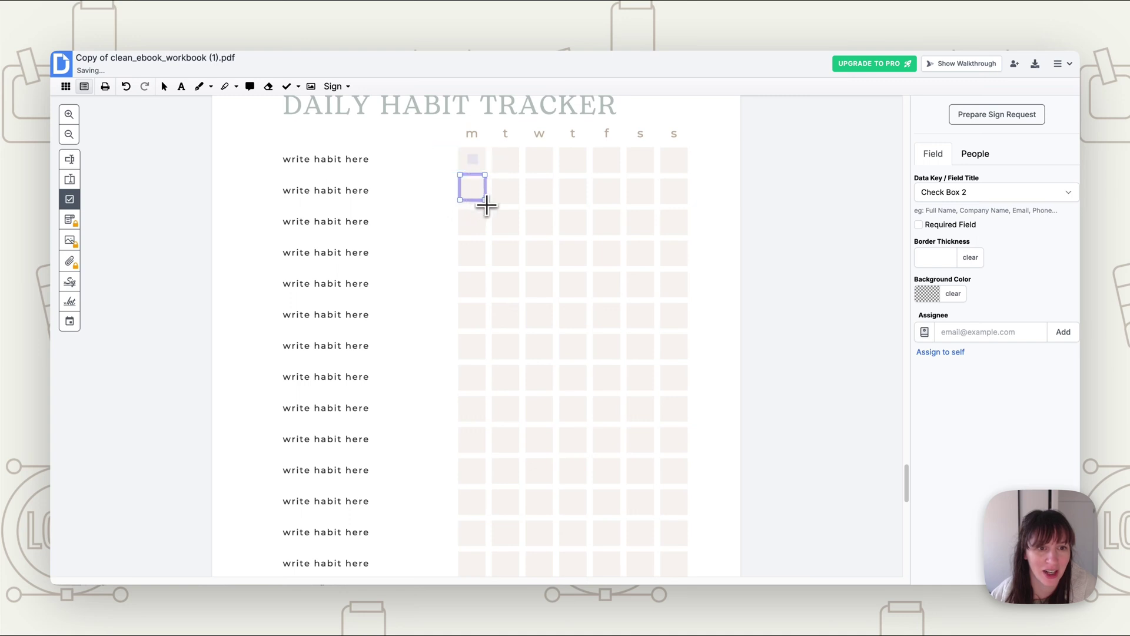
pyautogui.moveTo(485, 203); pyautogui.dragTo(460, 237)
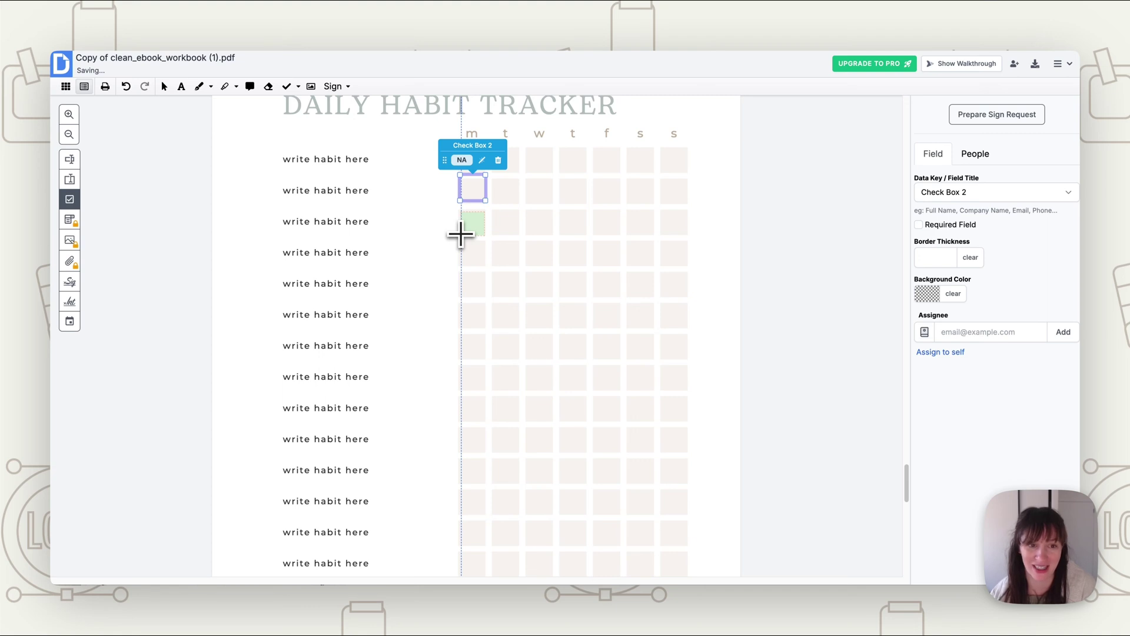
pyautogui.click(461, 235)
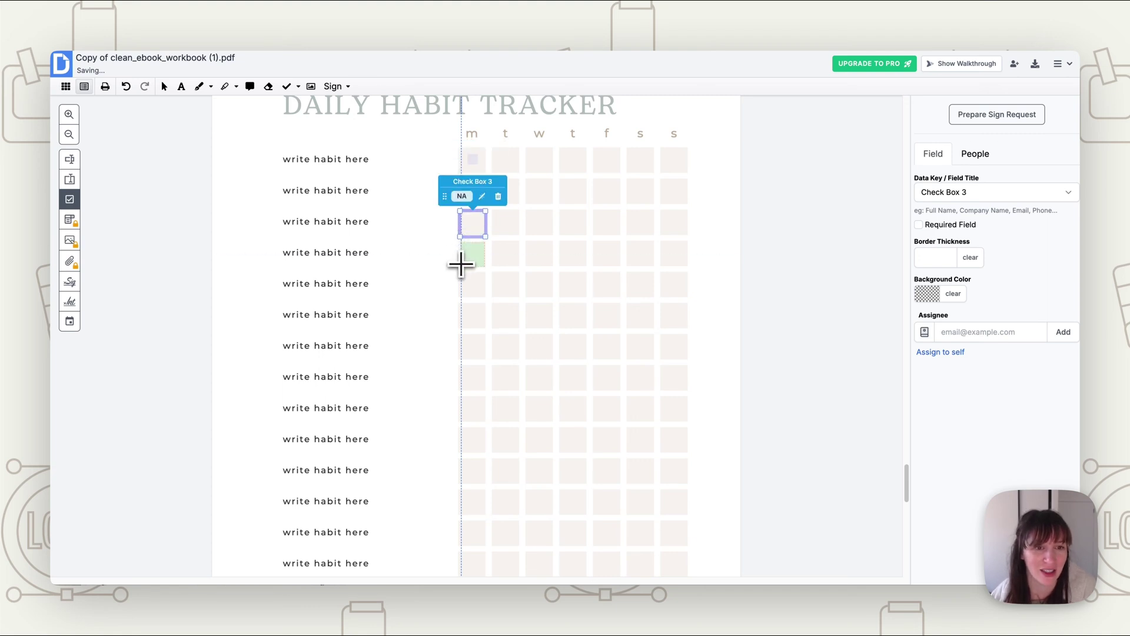
pyautogui.click(462, 265)
pyautogui.click(461, 296)
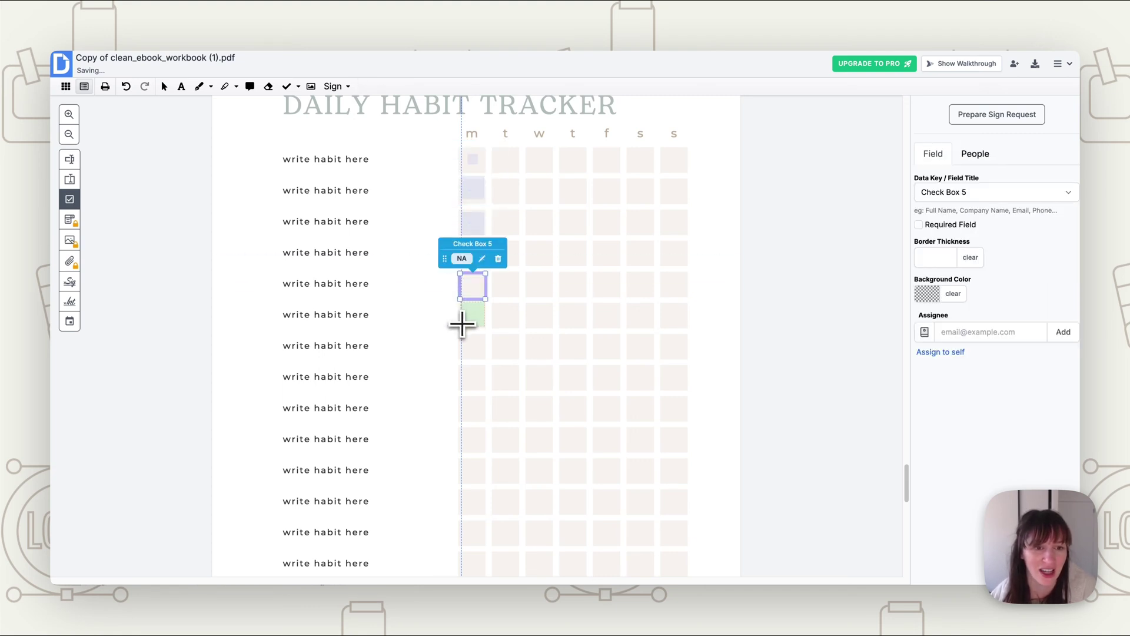
pyautogui.click(461, 327)
pyautogui.click(461, 357)
# Add a text field over the first MON cell of the Monthly Calendar
pyautogui.scroll(-10, 740, 400)
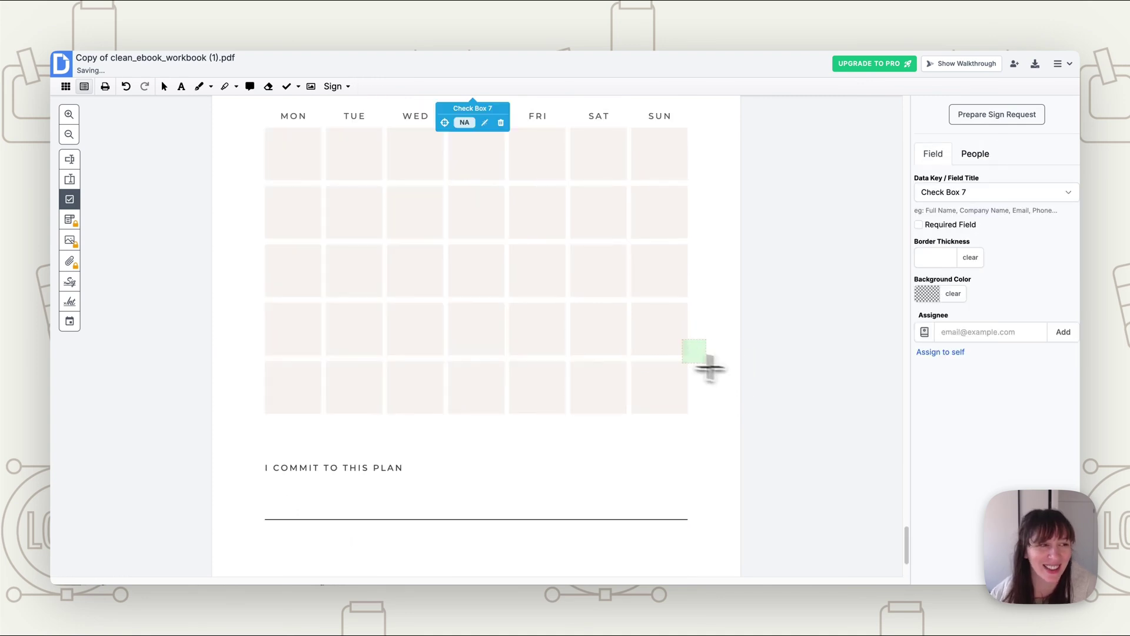
pyautogui.click(69, 179)
pyautogui.moveTo(265, 132); pyautogui.dragTo(321, 184)
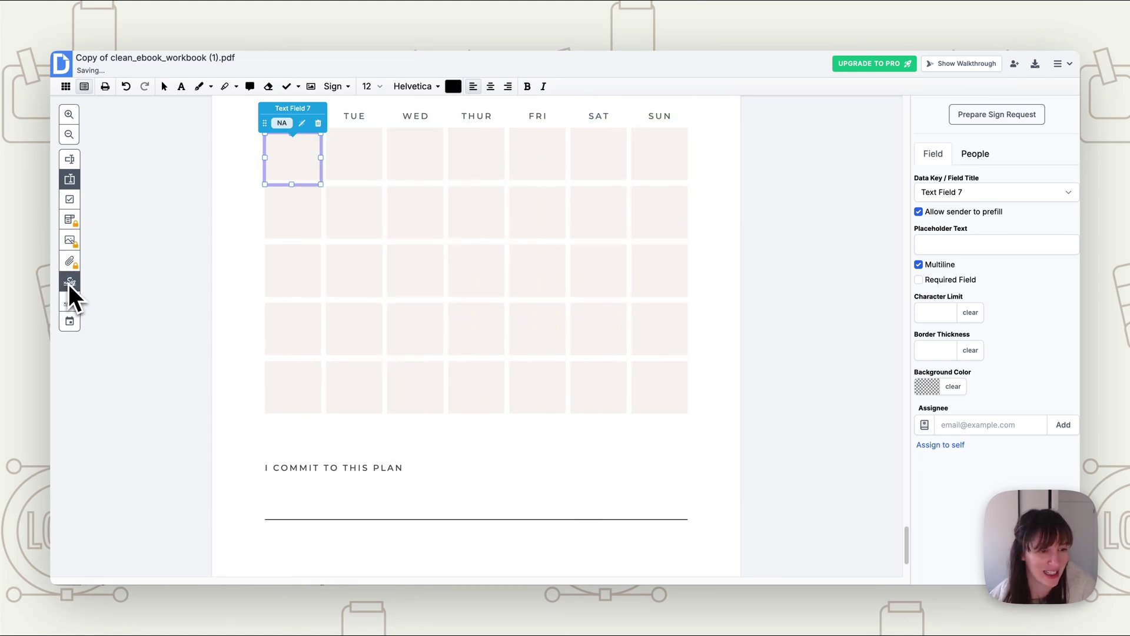
# Place Signature Field 1 on the 'I commit to this plan' line
pyautogui.click(69, 282)
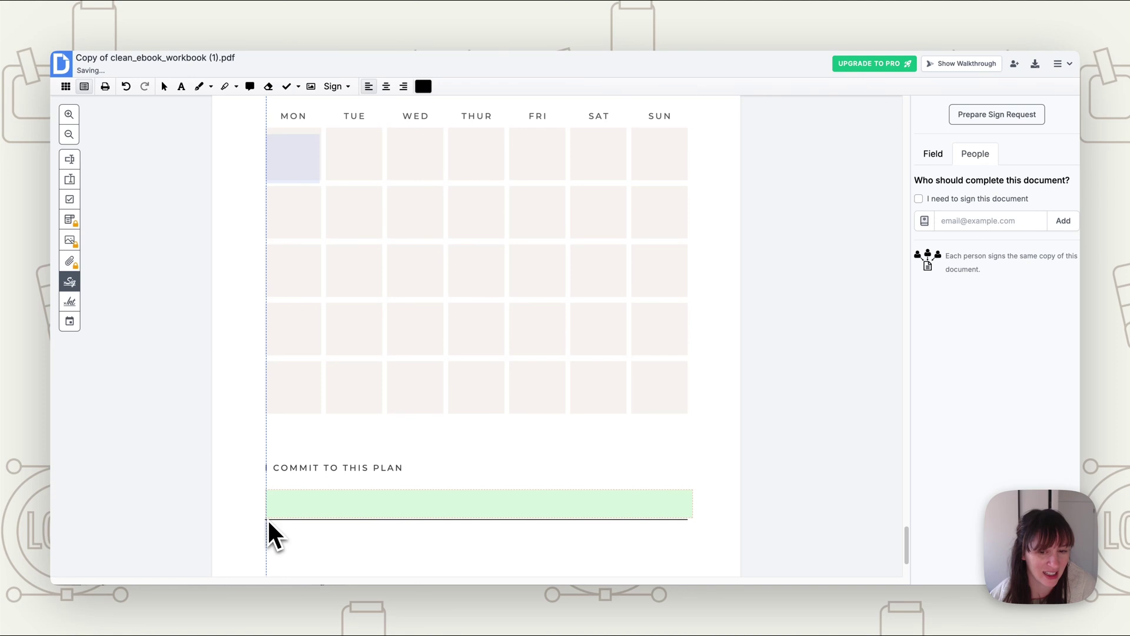
pyautogui.click(268, 520)
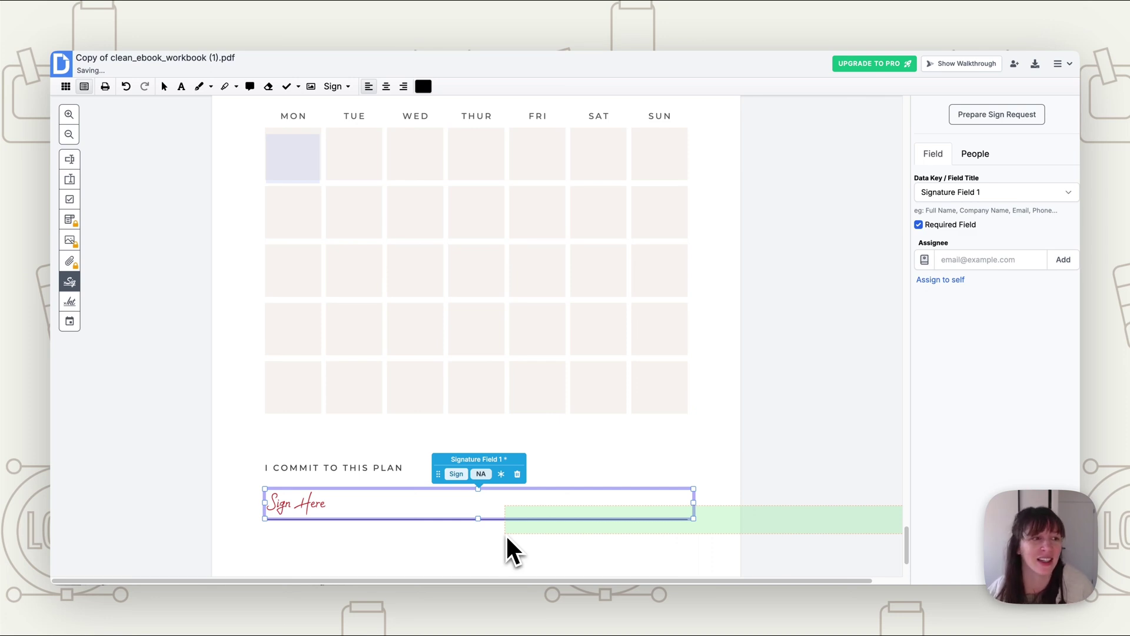
pyautogui.press('Escape')
# Put Date Field 1 in the calendar's first WED cell
pyautogui.click(70, 321)
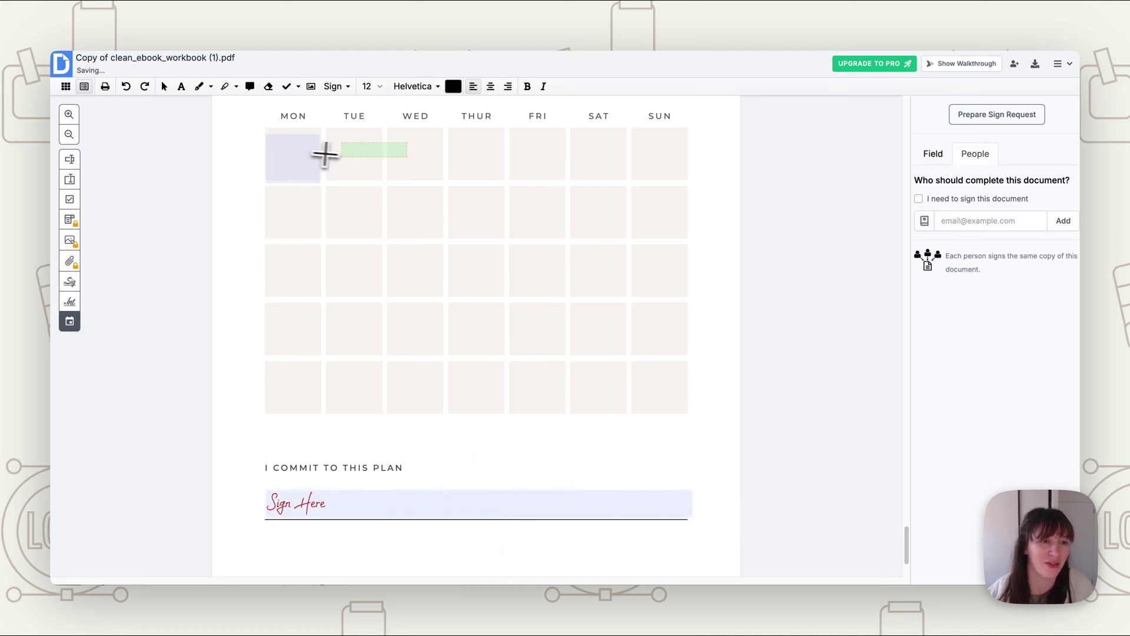
pyautogui.click(388, 146)
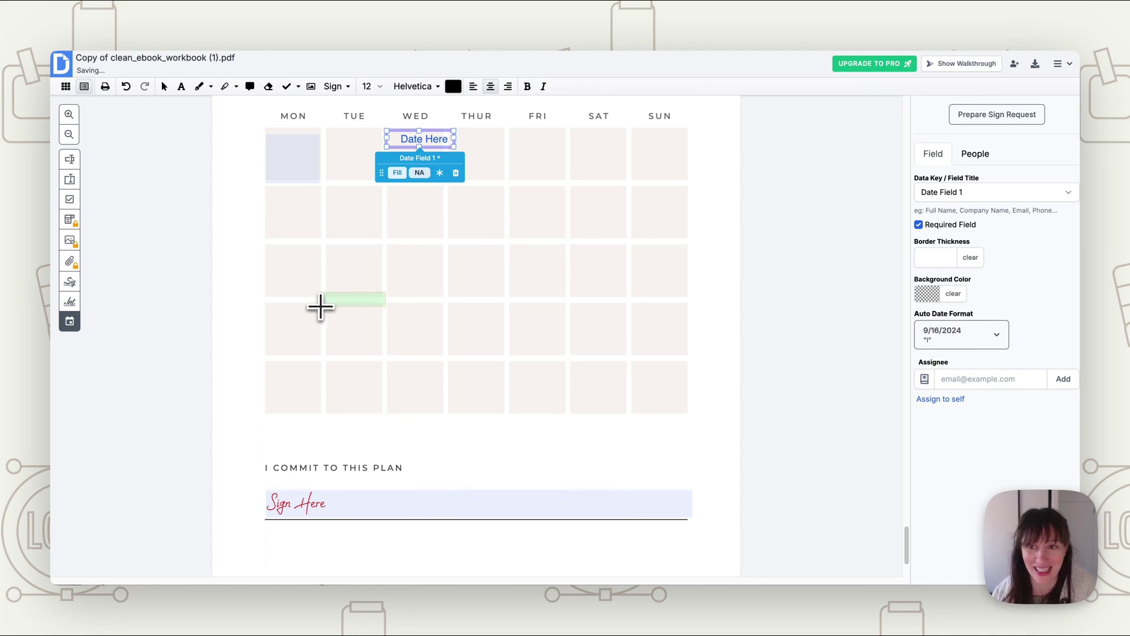
# Open DocHub's Download or export dialog for the workbook PDF, set to save the whole document
pyautogui.click(1037, 63)
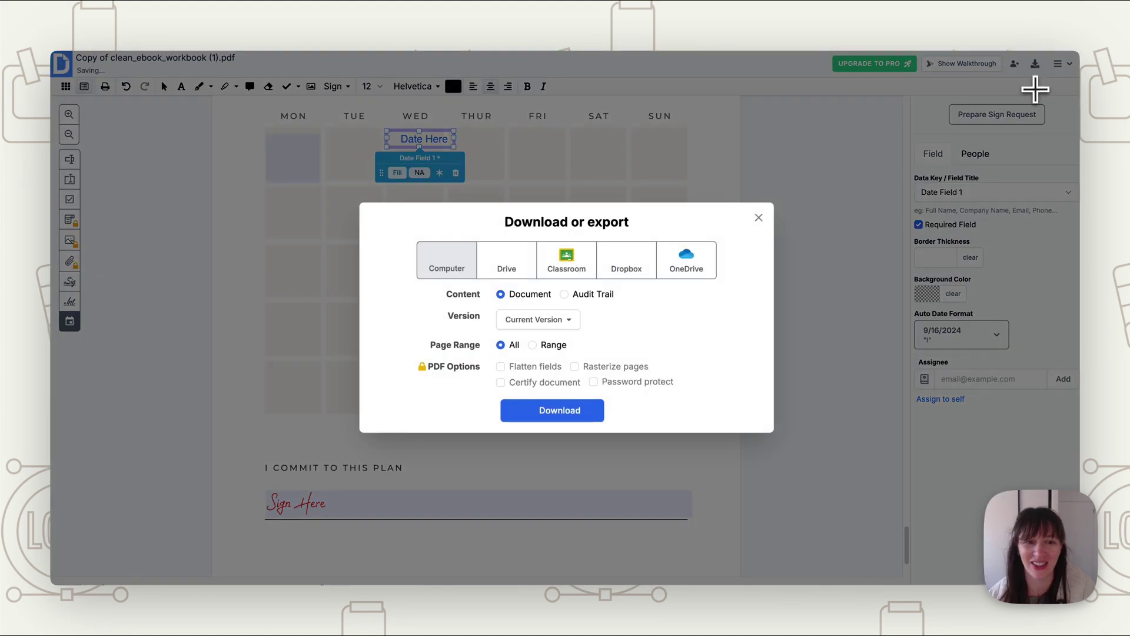